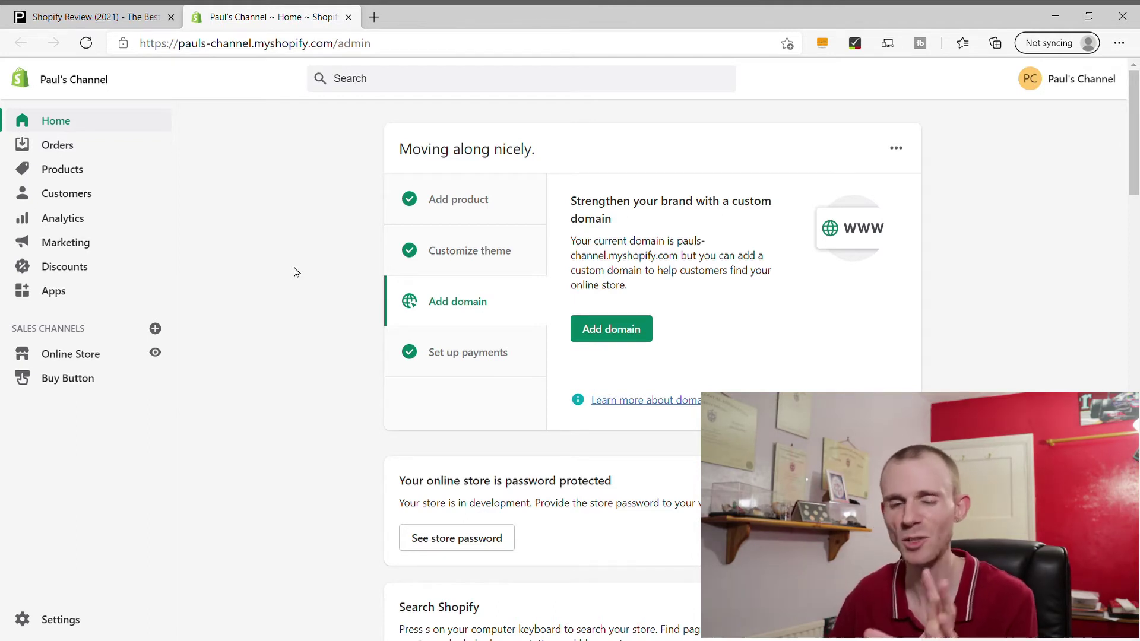
# - Look over the store's home dashboard, from the setup tasks to the suggested reading
pyautogui.scroll(-20, 294, 271)
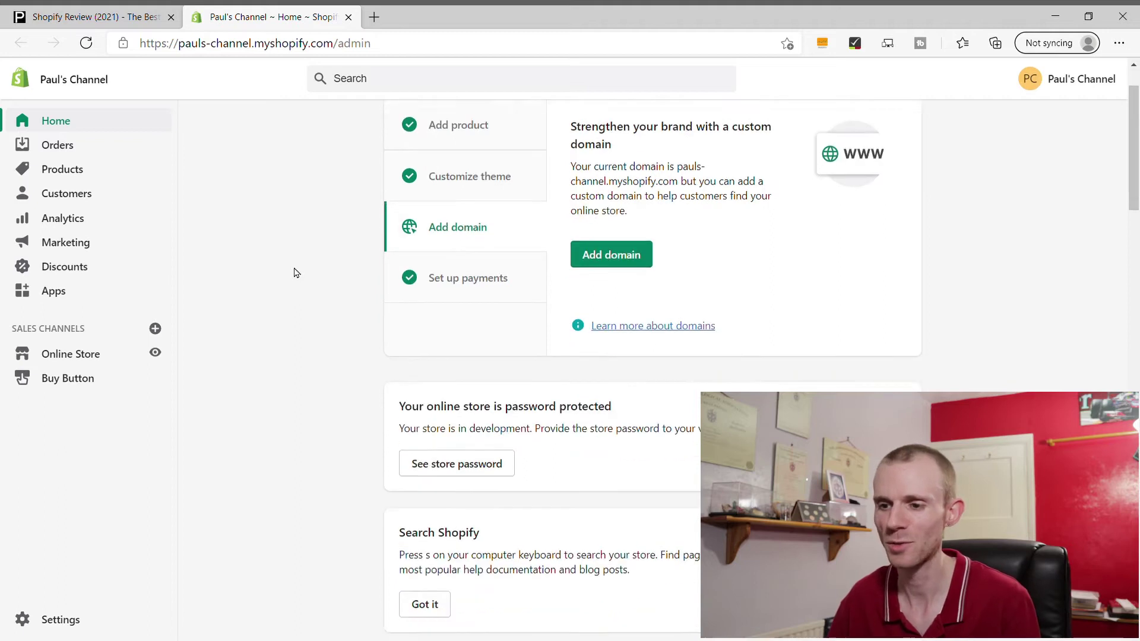
pyautogui.scroll(-5, 303, 265)
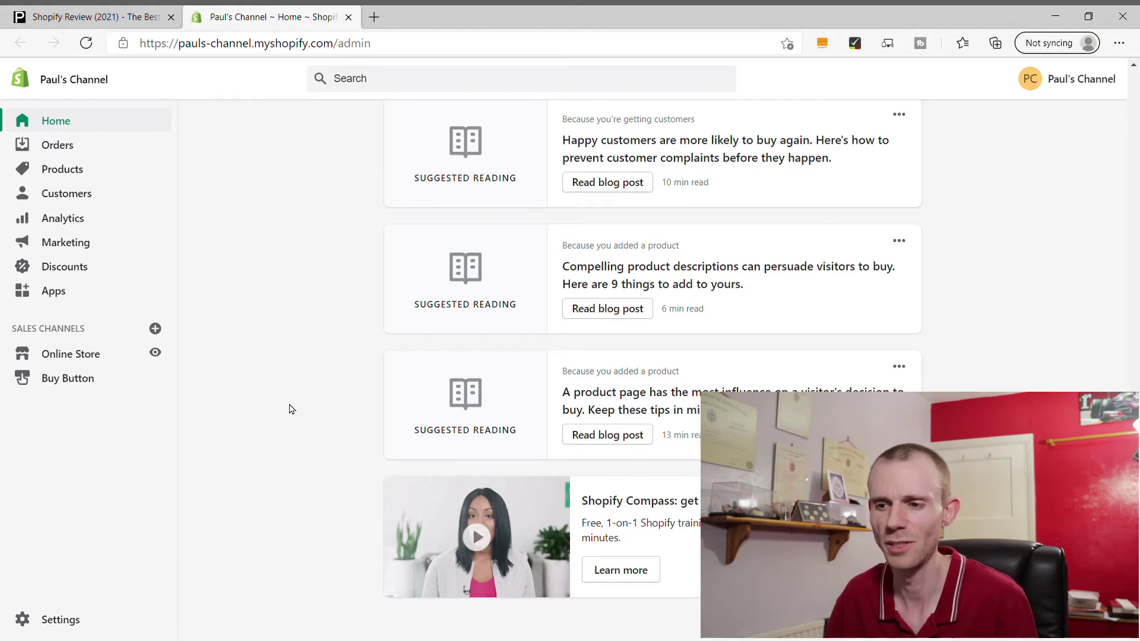
pyautogui.scroll(20, 291, 404)
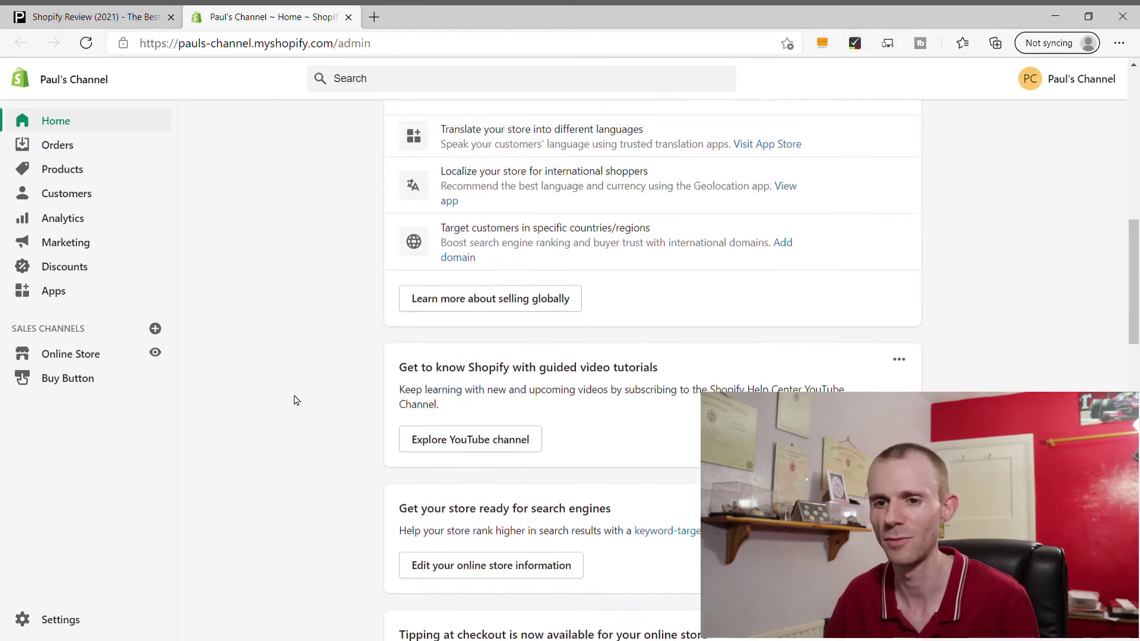
pyautogui.scroll(8, 294, 401)
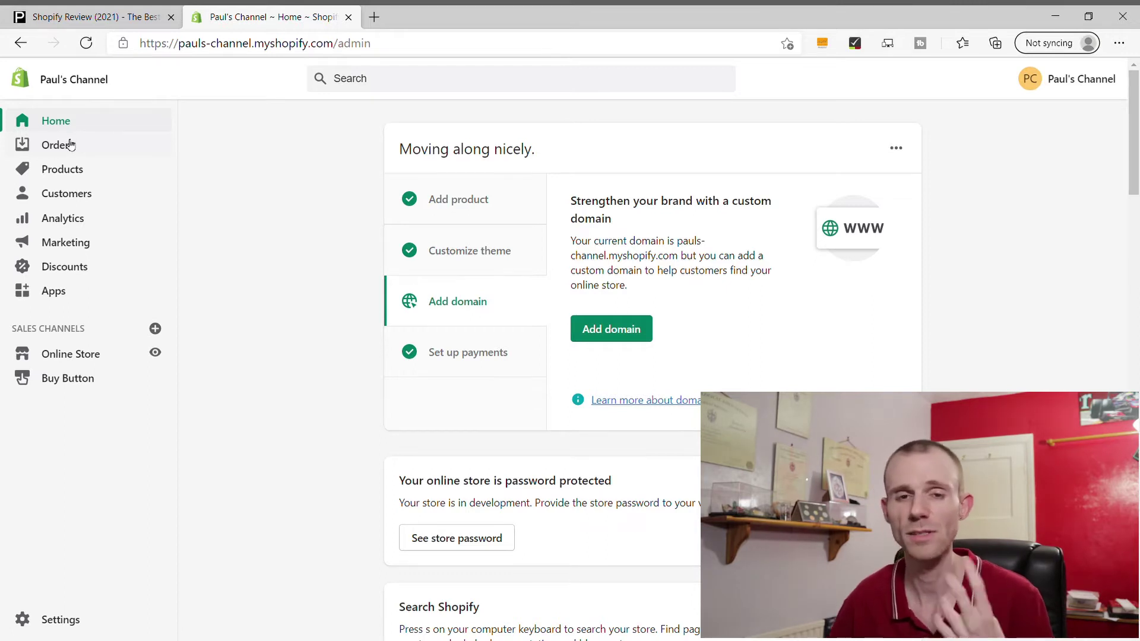
# - Open the online store's themes and browse the Shopify Theme Store's trending, video and 3D, and large-inventory themes
pyautogui.click(70, 355)
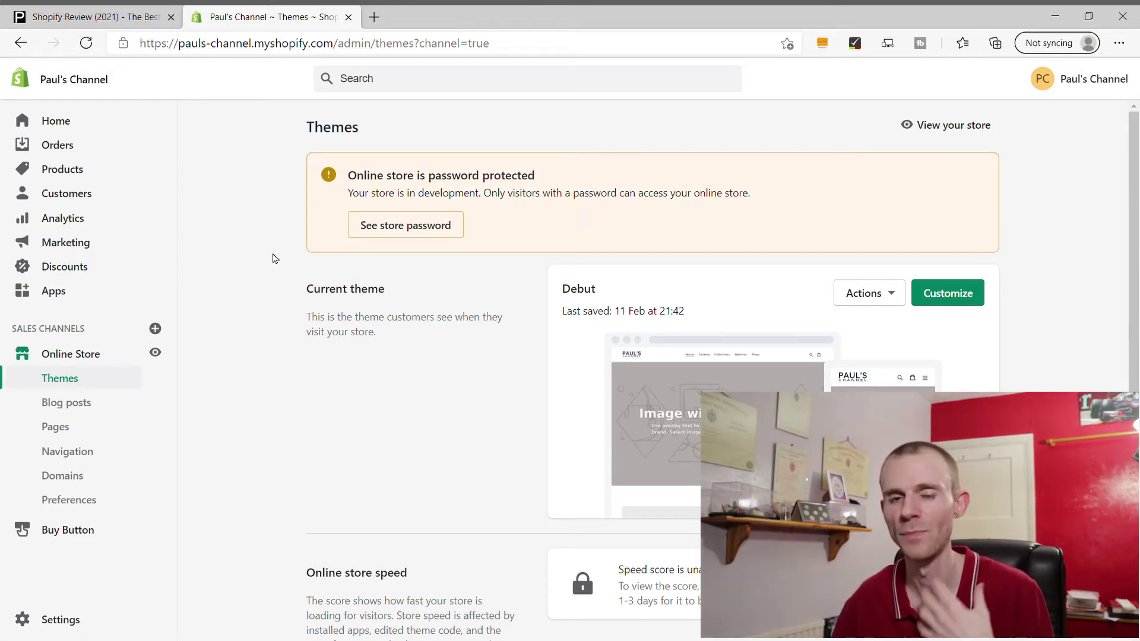
pyautogui.scroll(-5, 273, 255)
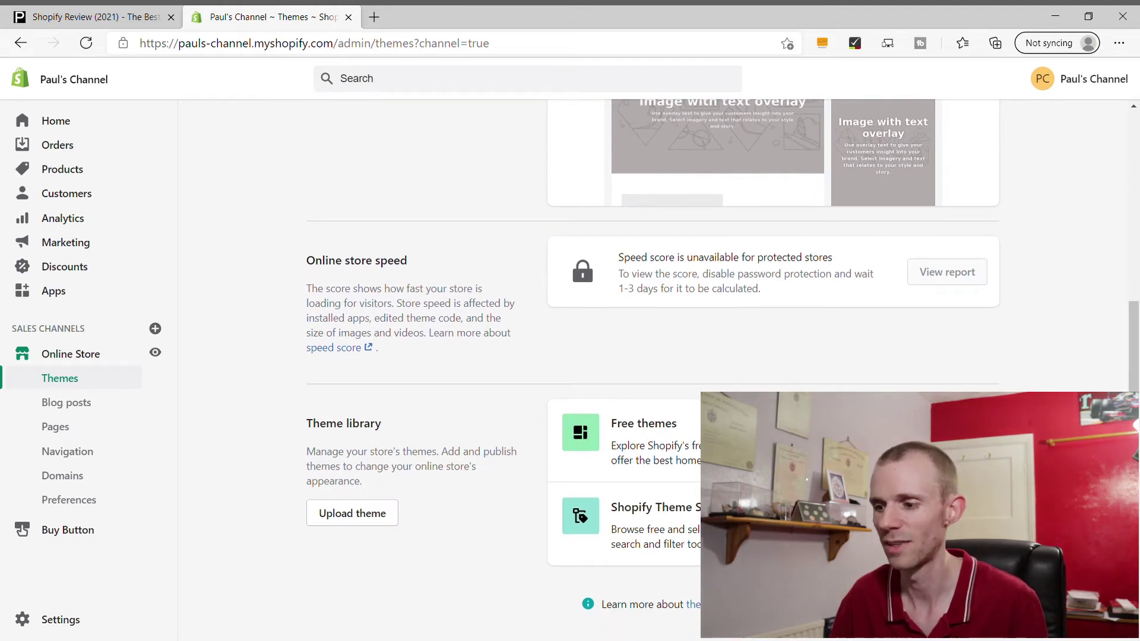
pyautogui.click(653, 507)
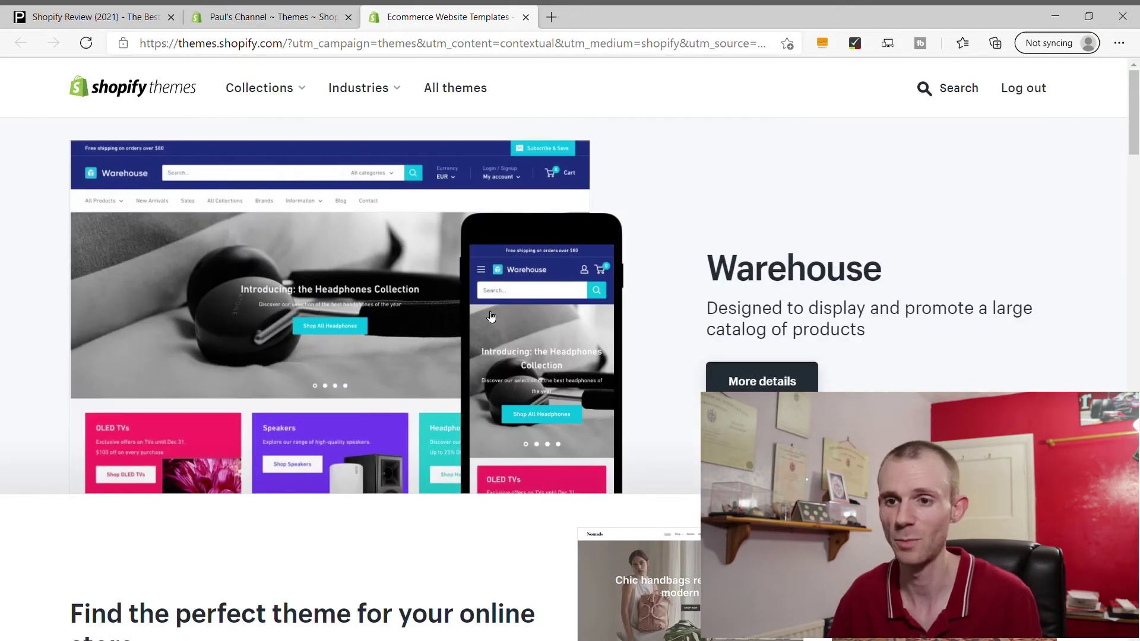
pyautogui.scroll(-15, 469, 261)
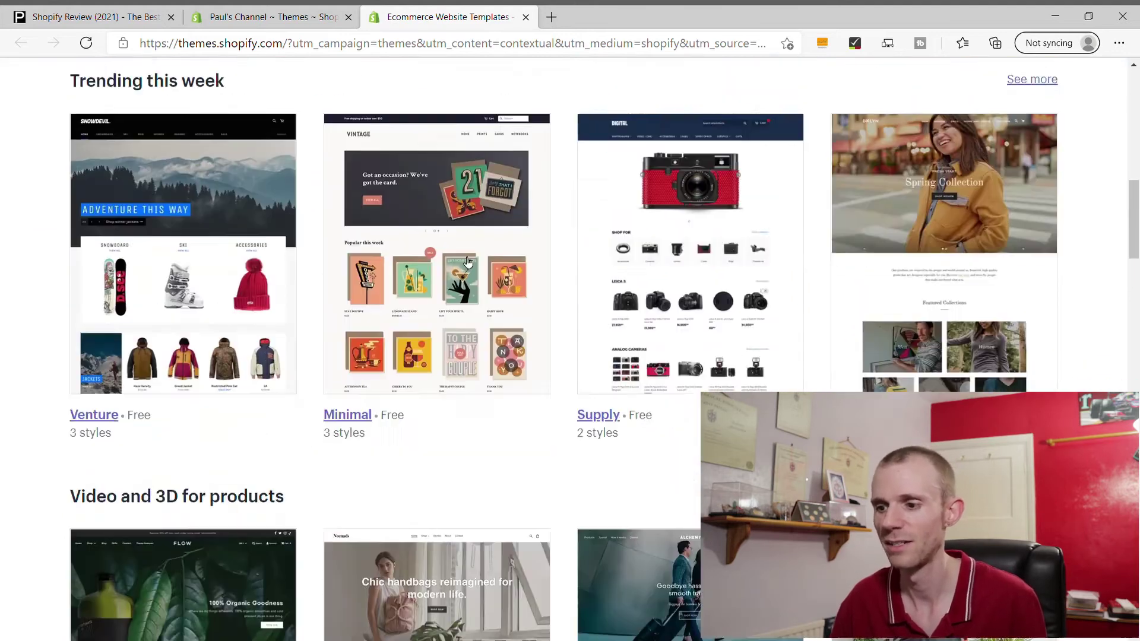
pyautogui.scroll(-13, 464, 263)
pyautogui.scroll(4, 465, 263)
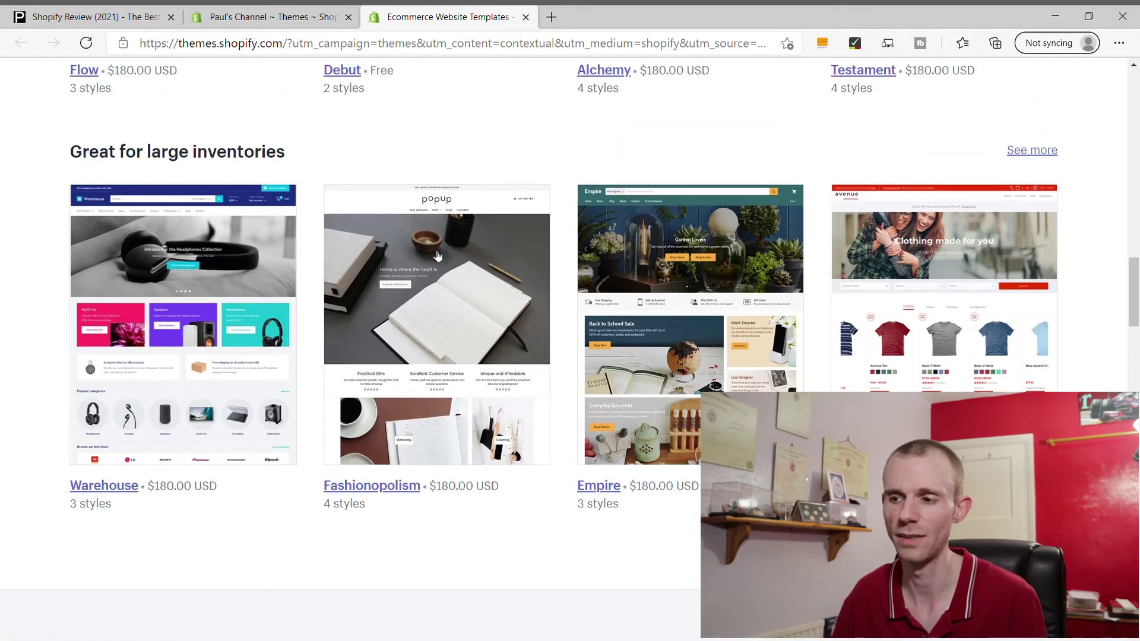
pyautogui.scroll(15, 436, 261)
pyautogui.scroll(5, 433, 246)
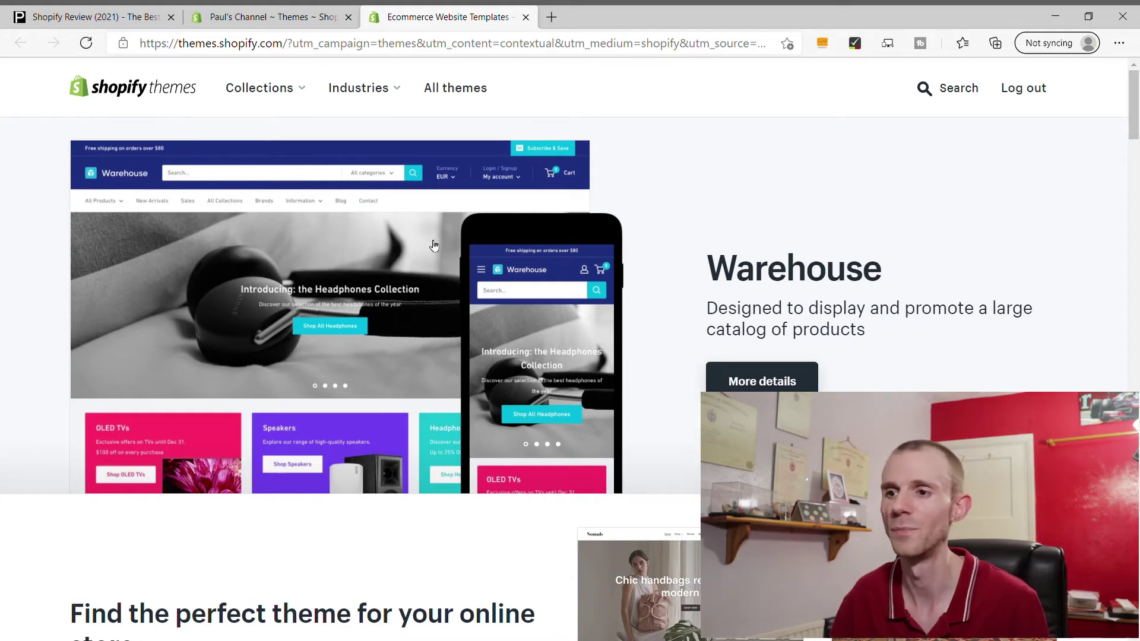
pyautogui.click(526, 17)
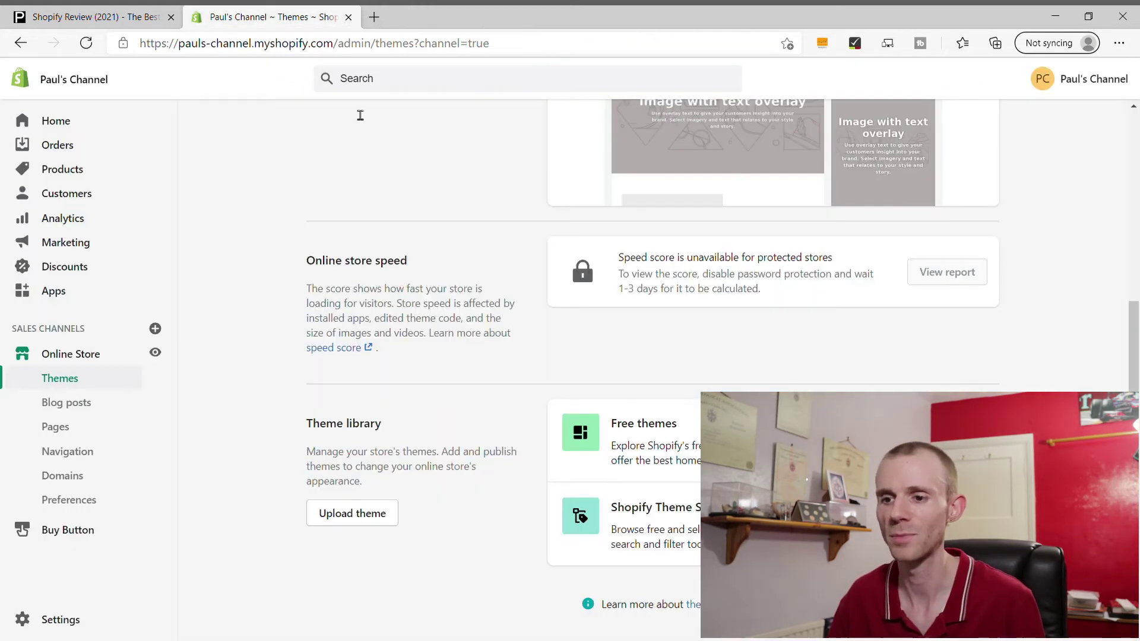
# - Open the current Debut theme for customization and review the sections of its home page
pyautogui.scroll(5, 270, 277)
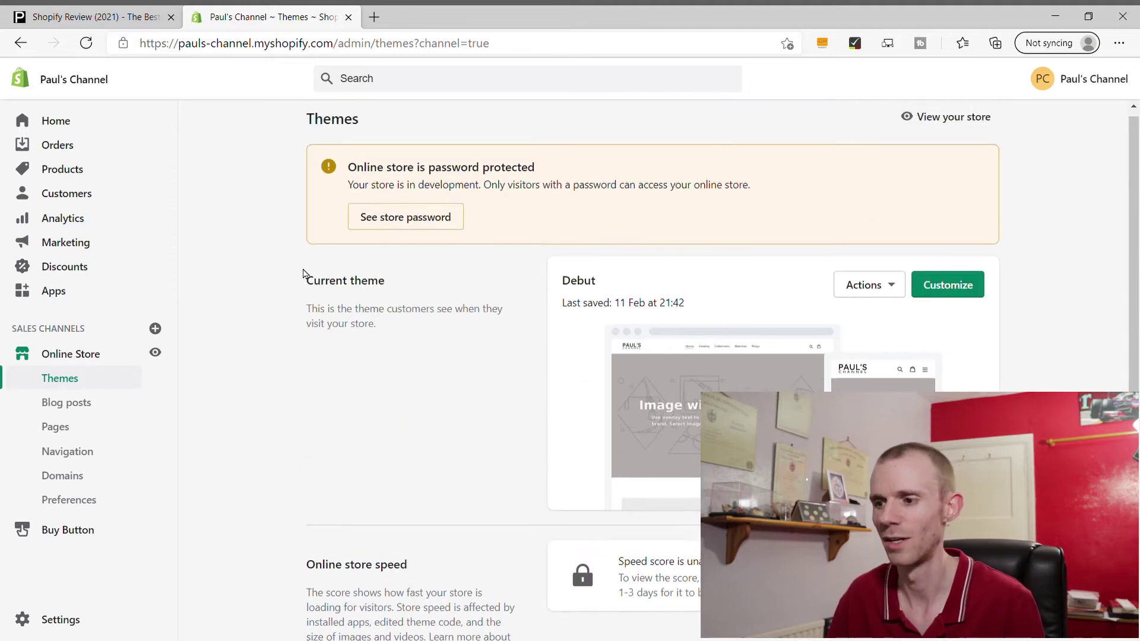
pyautogui.click(947, 292)
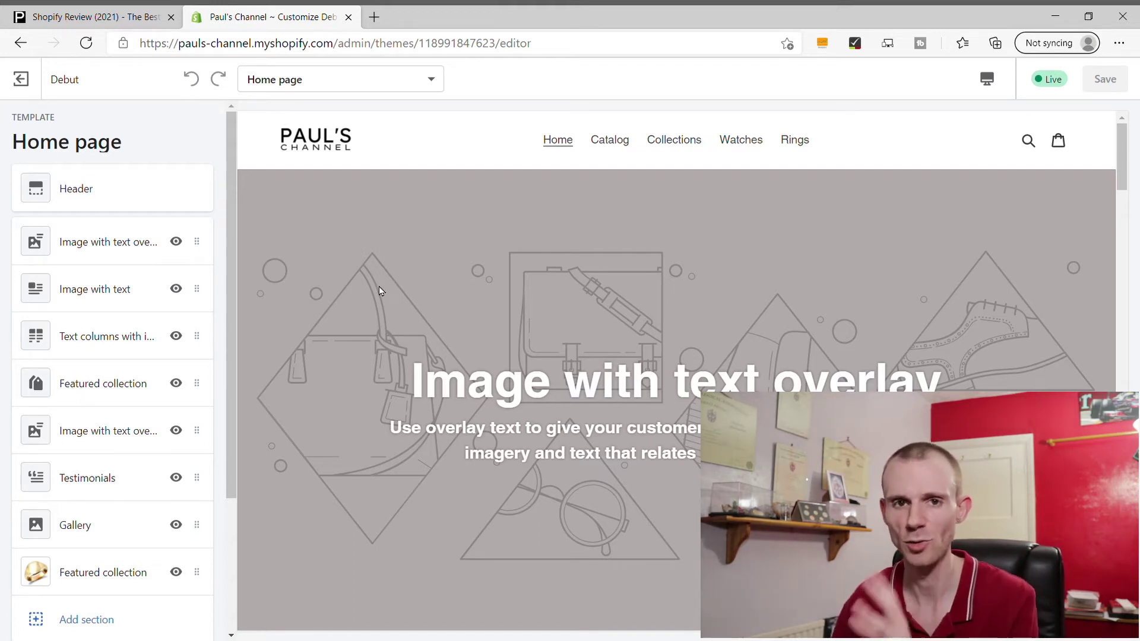
pyautogui.scroll(-2, 109, 265)
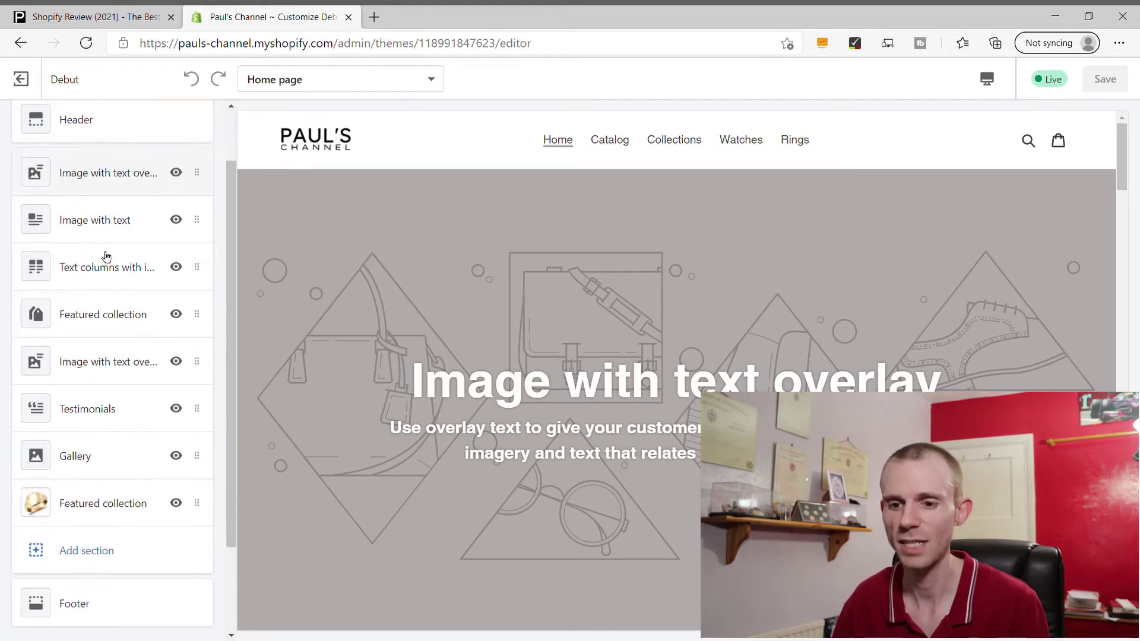
pyautogui.scroll(2, 119, 237)
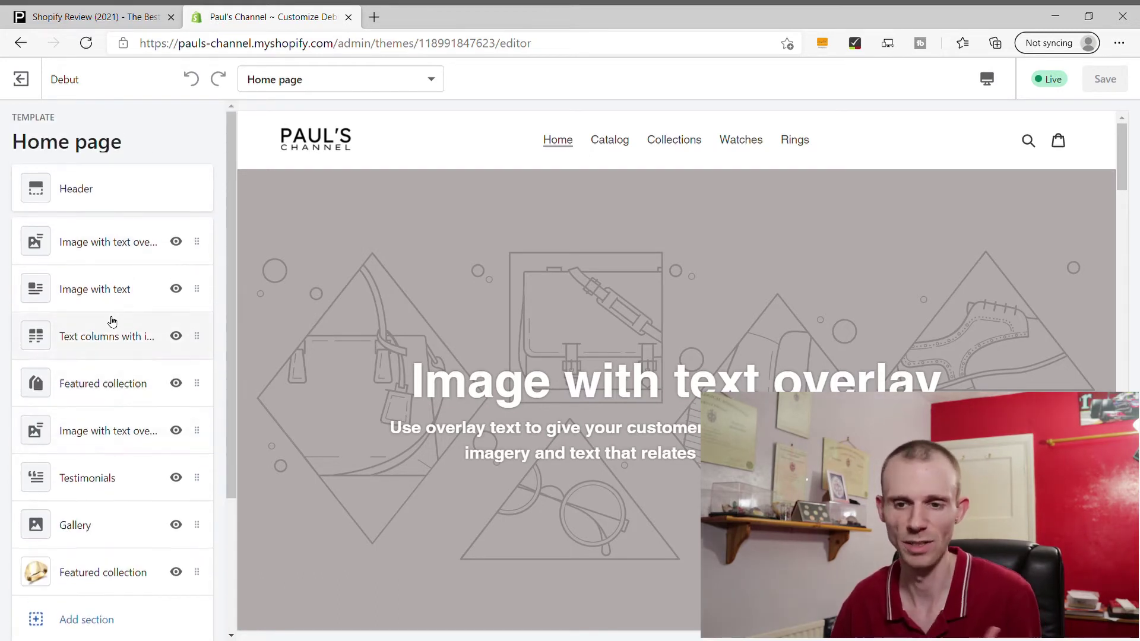
pyautogui.scroll(-4, 111, 321)
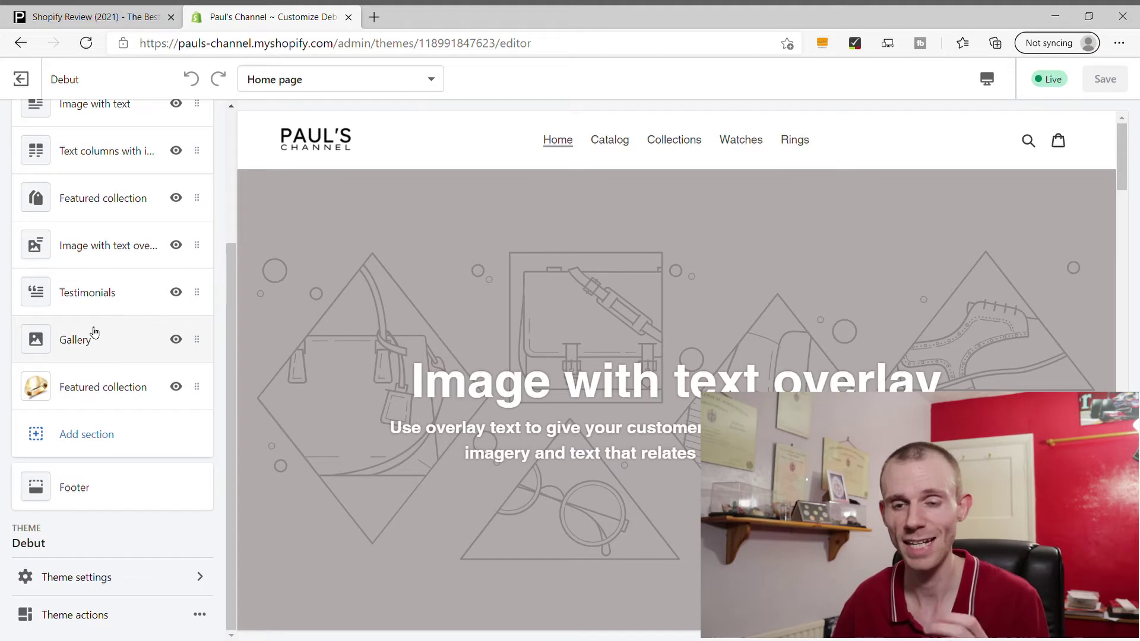
# - Review the section types that can be added to the home page, from custom content to video, without adding one
pyautogui.click(51, 434)
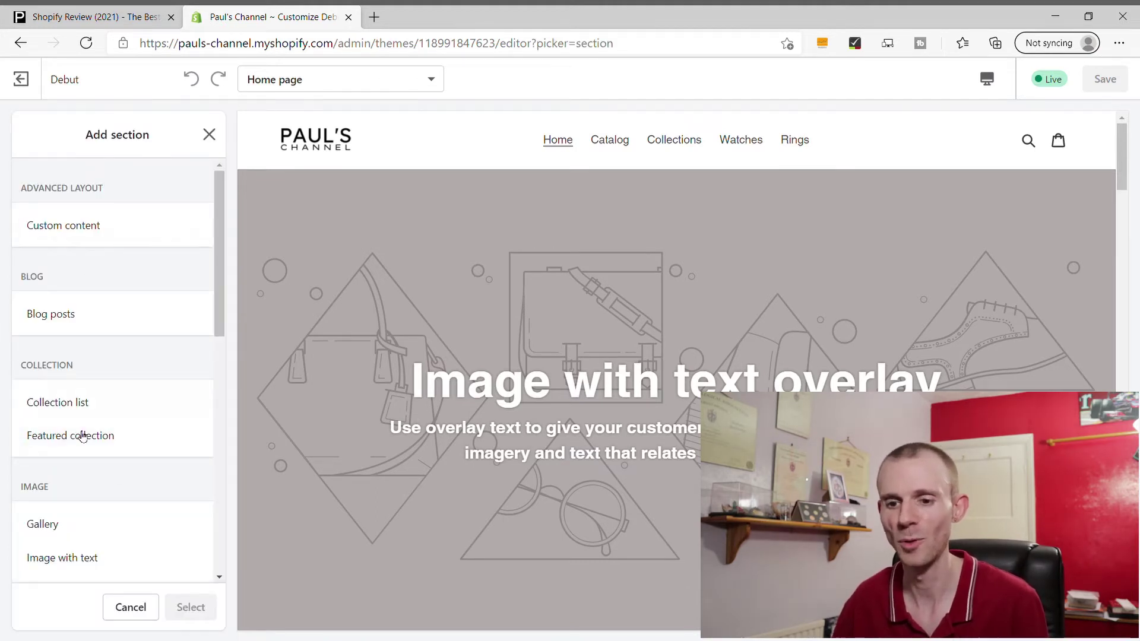
pyautogui.scroll(-1, 129, 319)
pyautogui.scroll(-4, 129, 319)
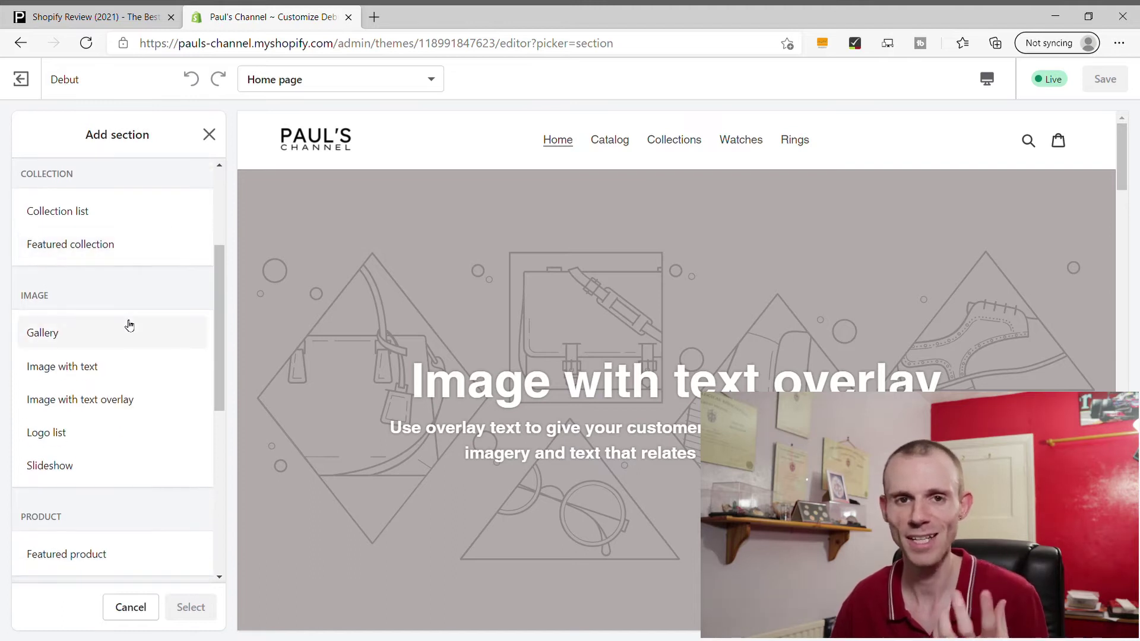
pyautogui.scroll(-7, 143, 331)
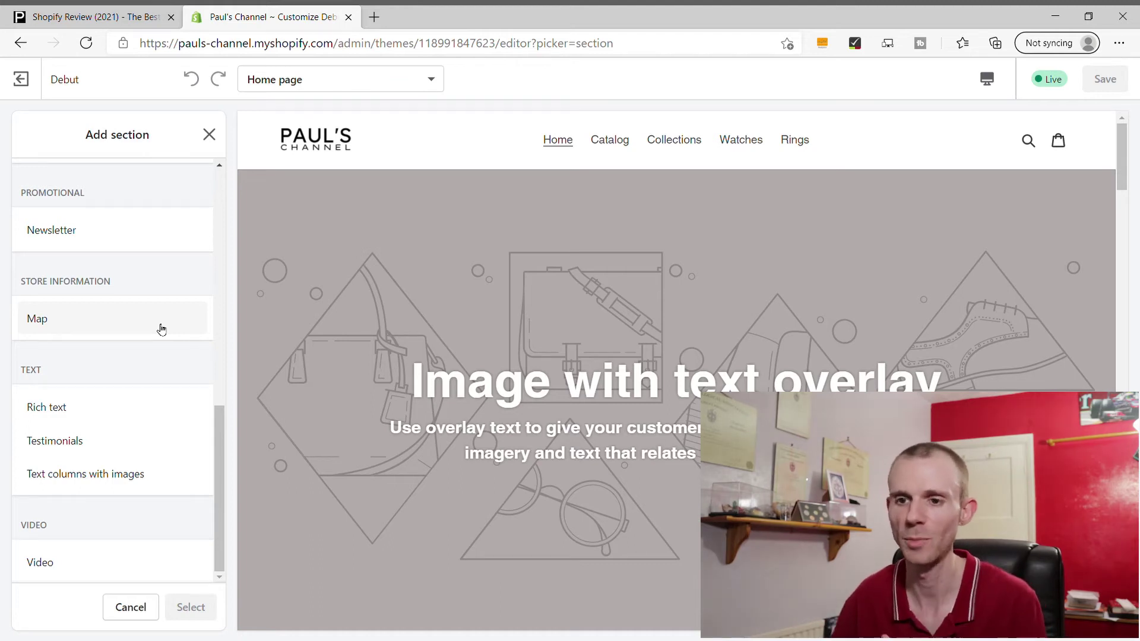
pyautogui.click(211, 136)
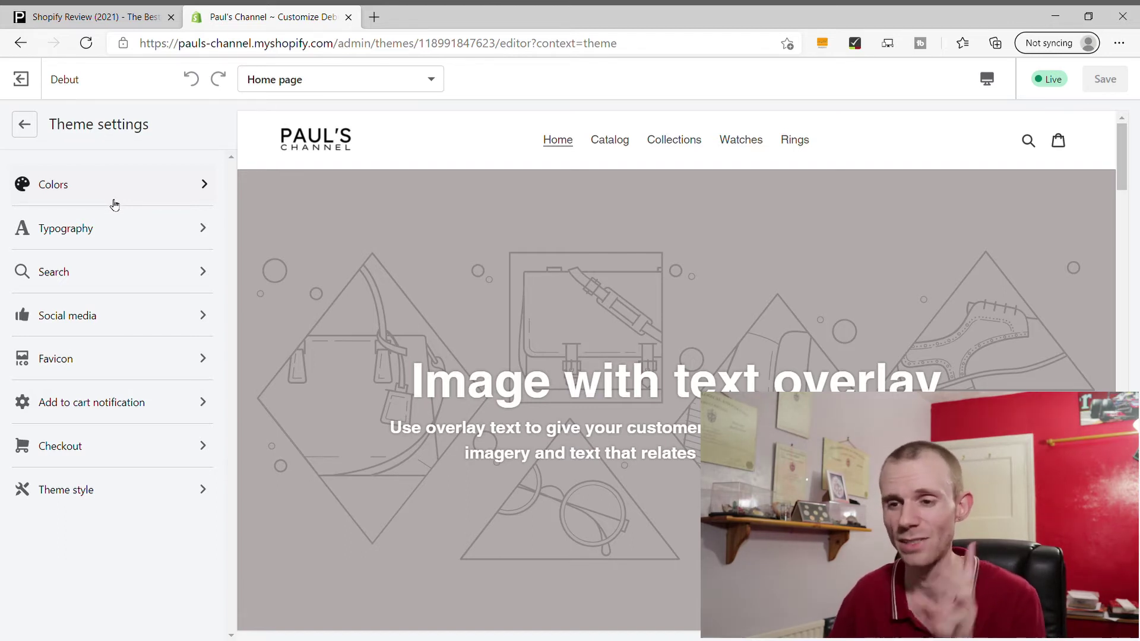
# - Switch the theme editor to the Product pages template, review its product page settings, and exit the editor
pyautogui.click(294, 81)
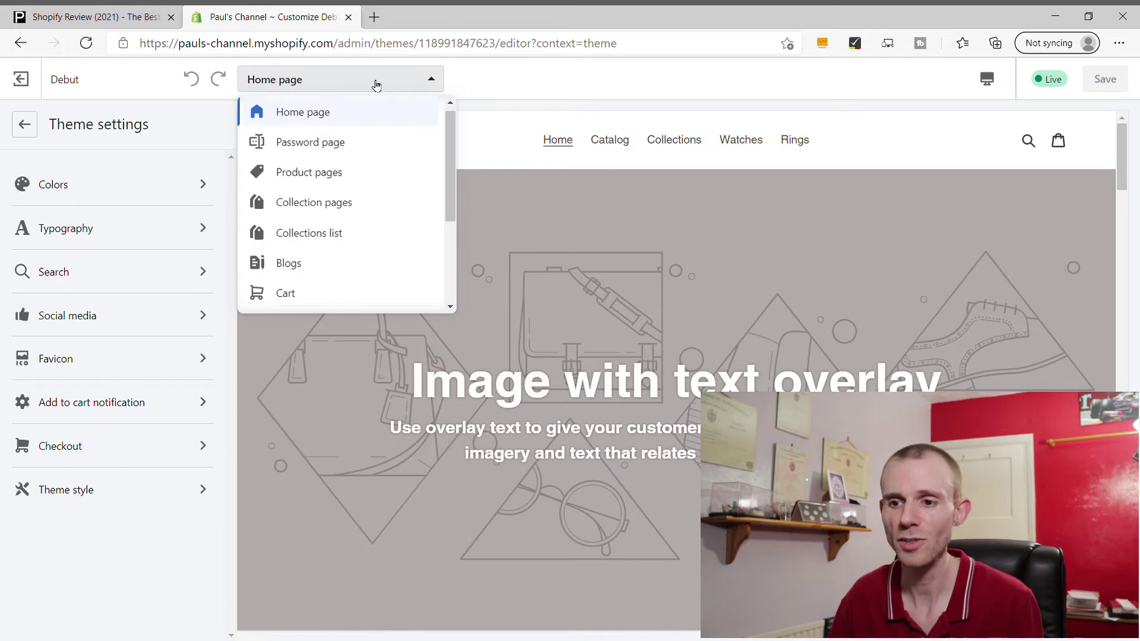
pyautogui.click(300, 170)
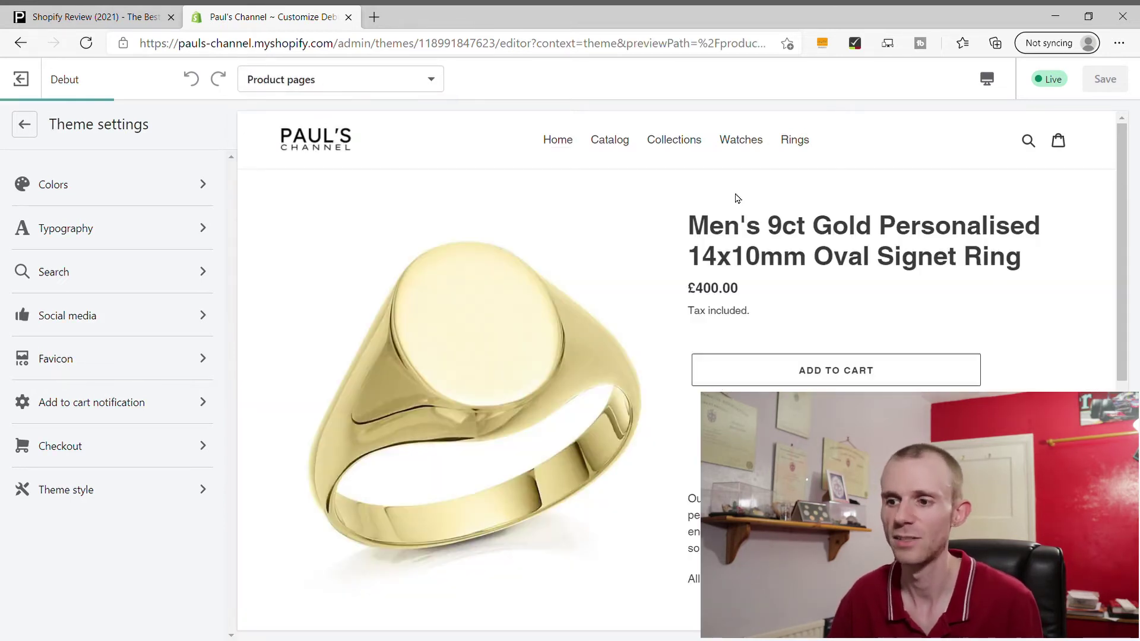
pyautogui.click(24, 124)
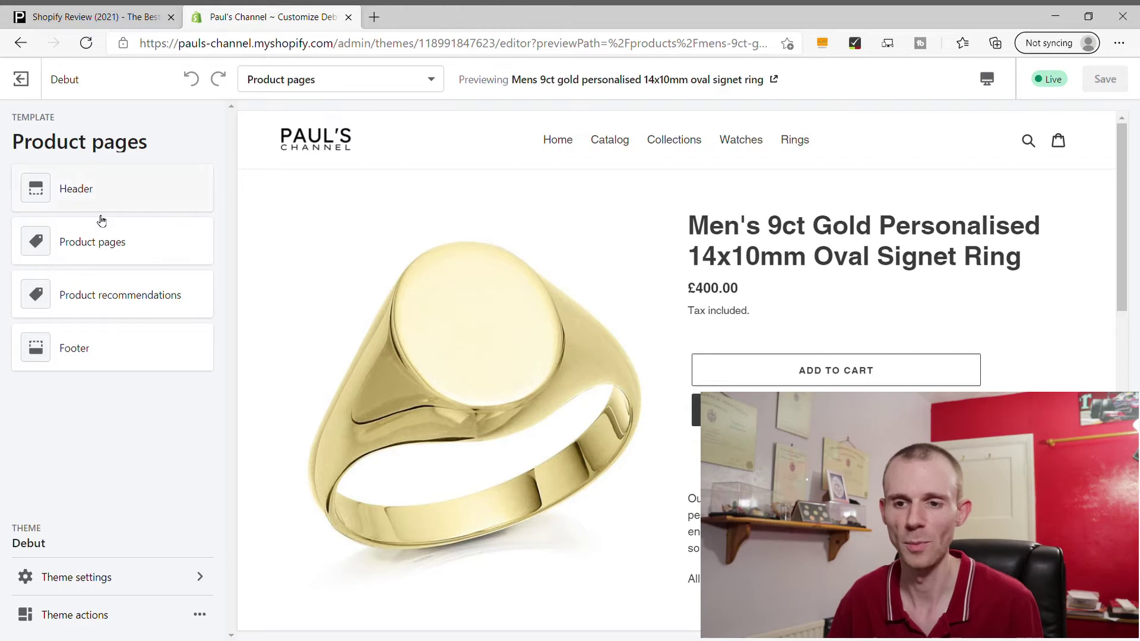
pyautogui.click(104, 242)
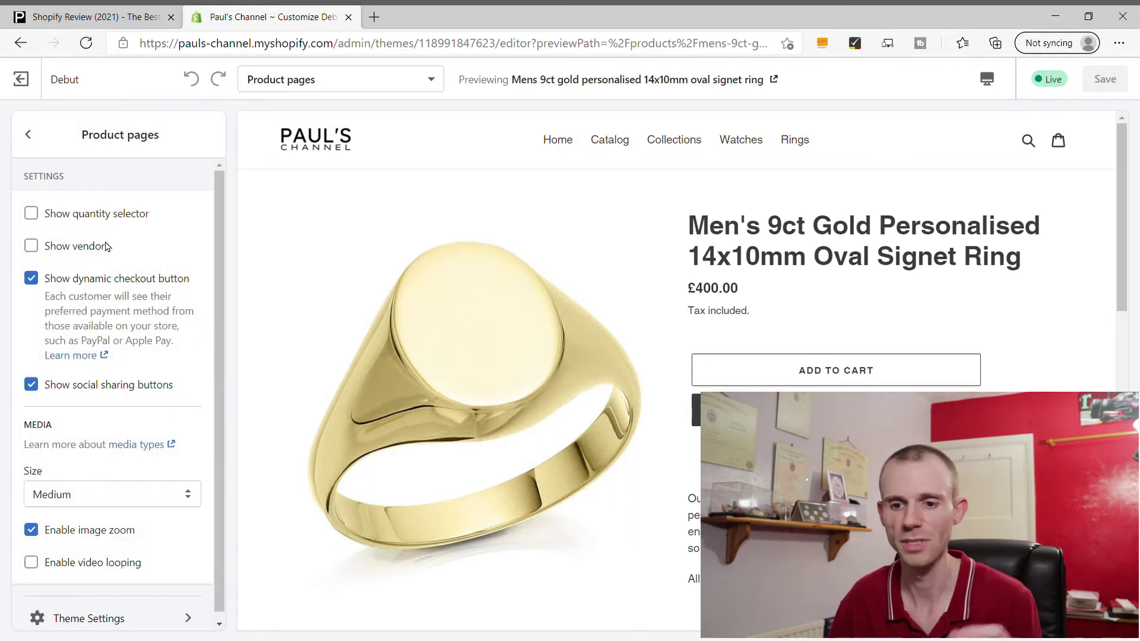
pyautogui.click(28, 135)
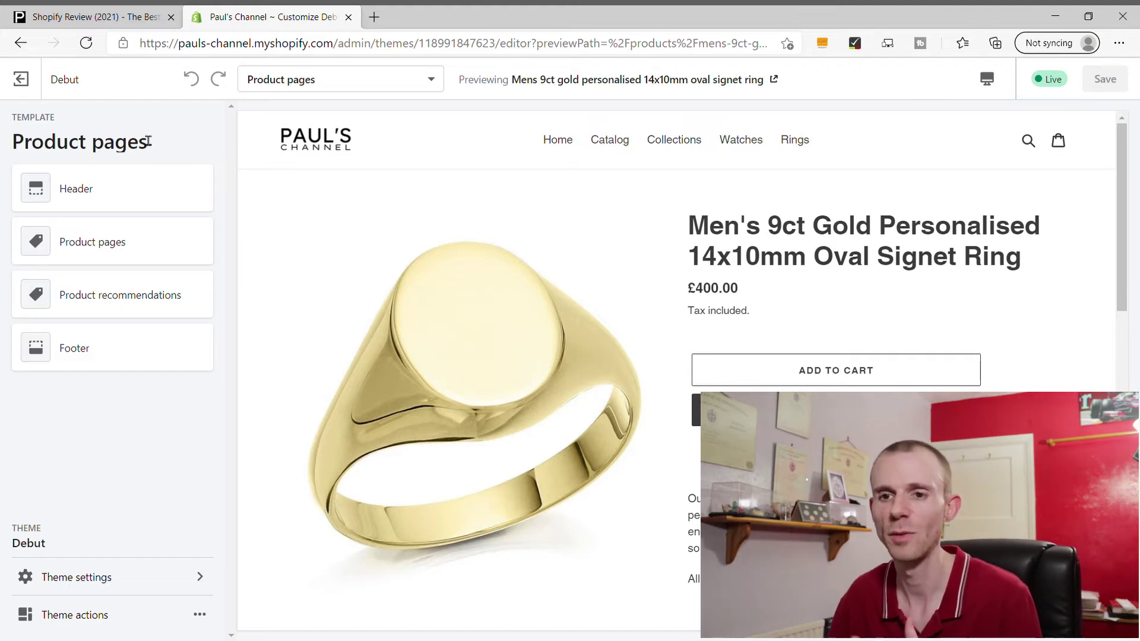
pyautogui.click(20, 79)
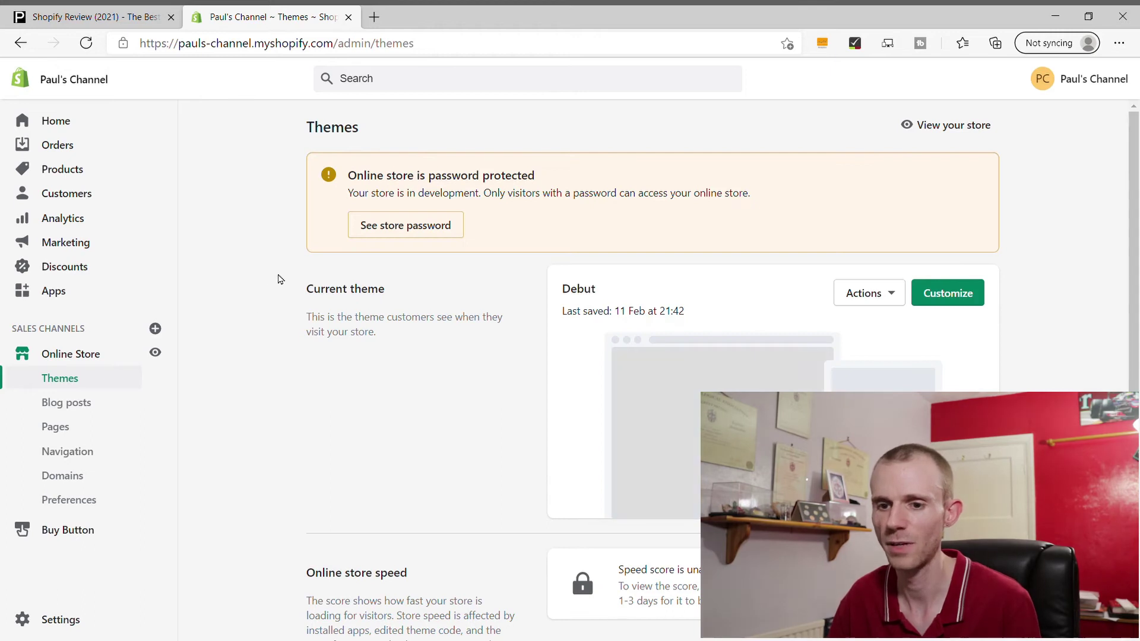
# - Examine the blank form for adding a store page, and leave it unsaved for the product list
pyautogui.click(56, 427)
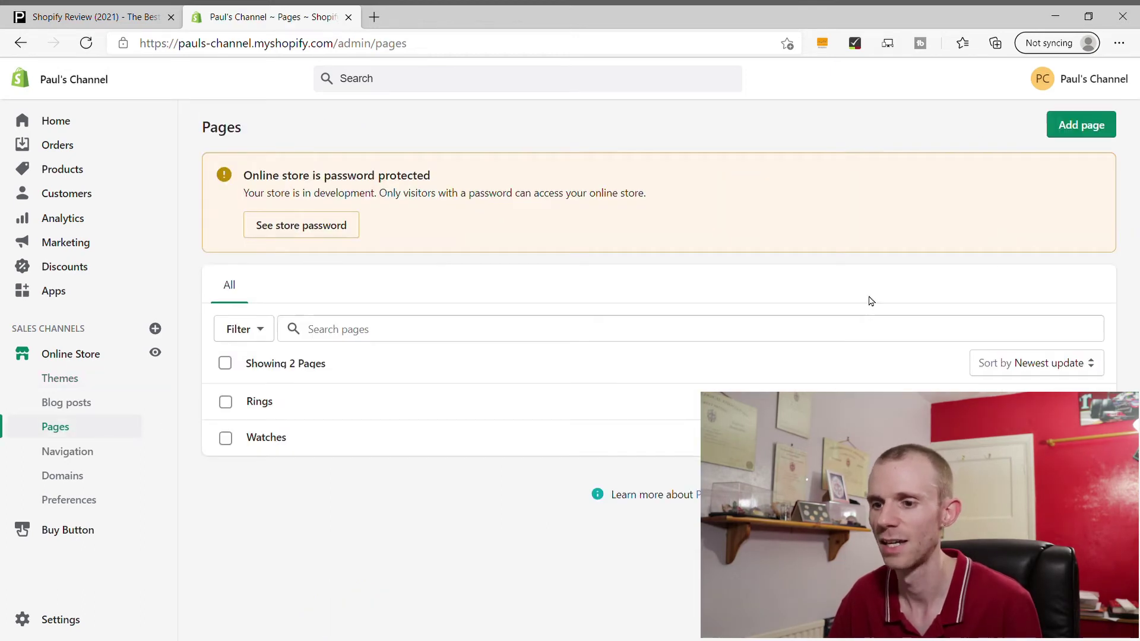
pyautogui.click(1075, 142)
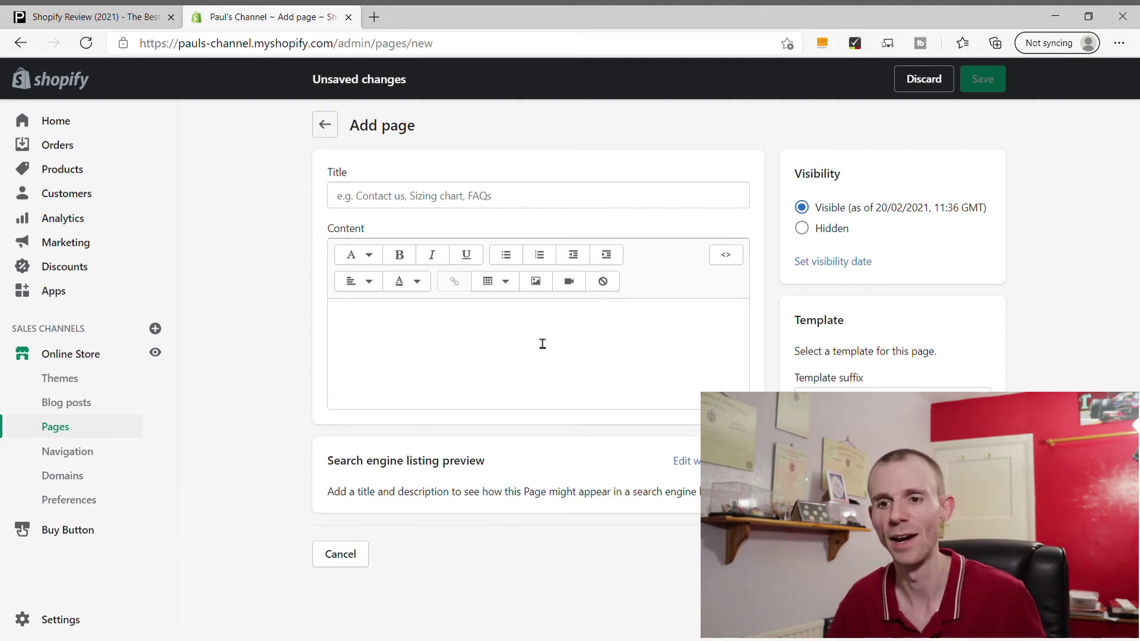
pyautogui.click(68, 170)
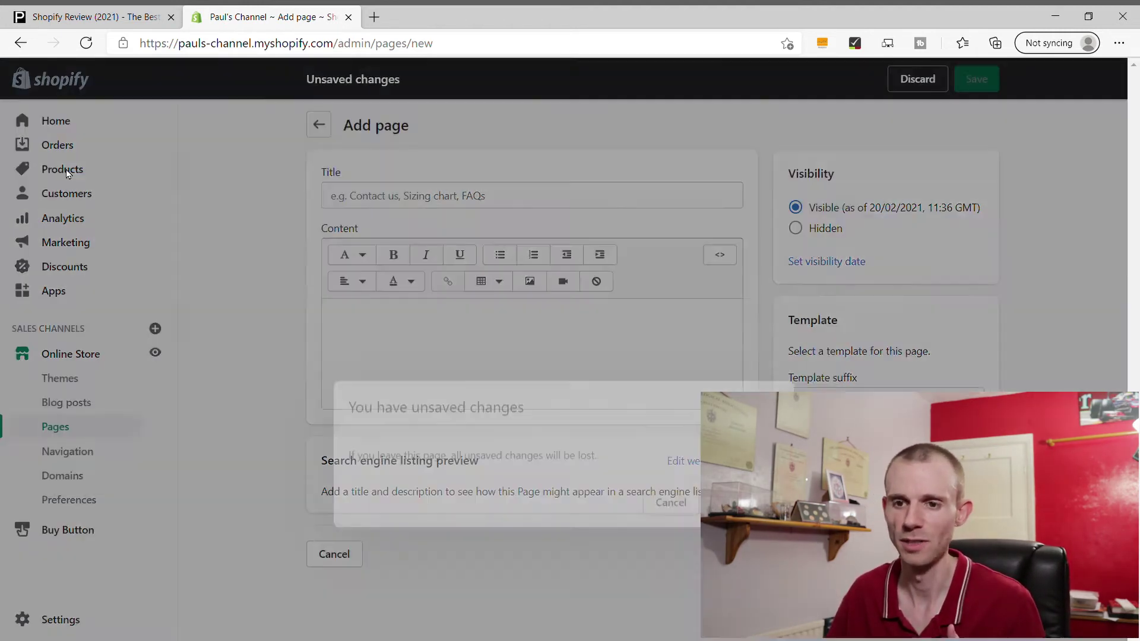
pyautogui.click(743, 388)
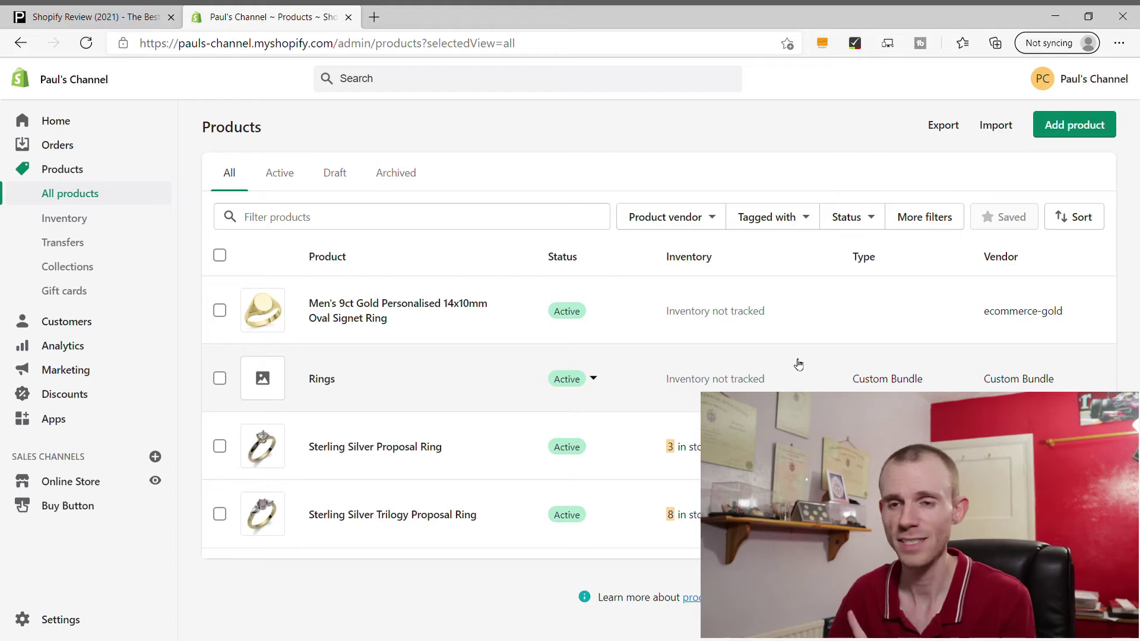
# - Open a blank new product form and examine its fields, from title, media and pricing to customs information and variants
pyautogui.click(1065, 127)
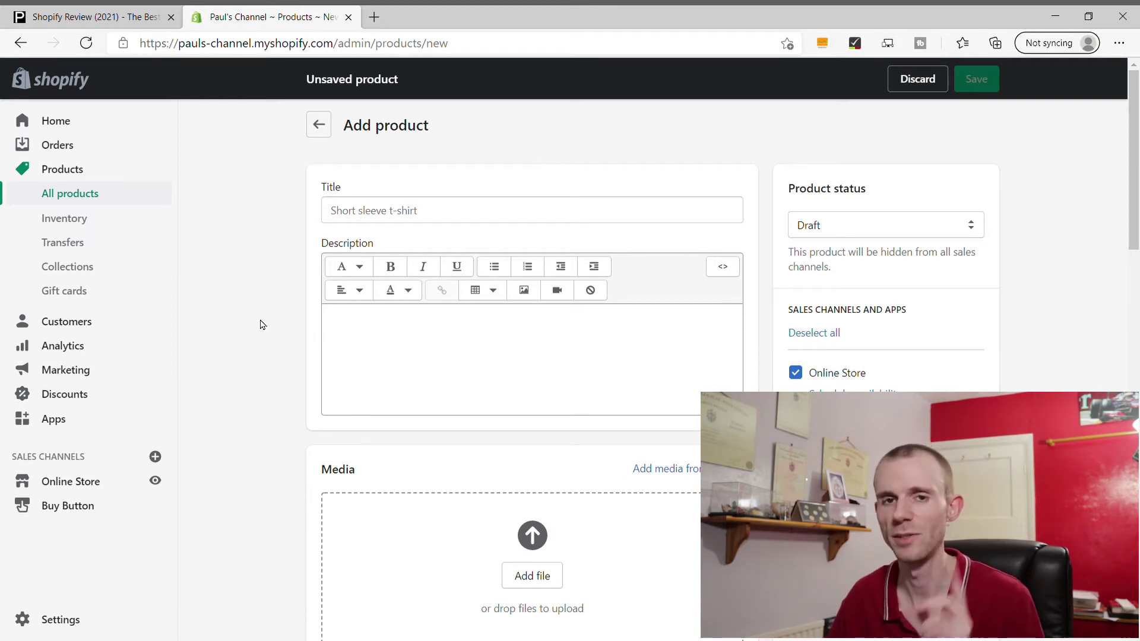
pyautogui.scroll(-15, 281, 323)
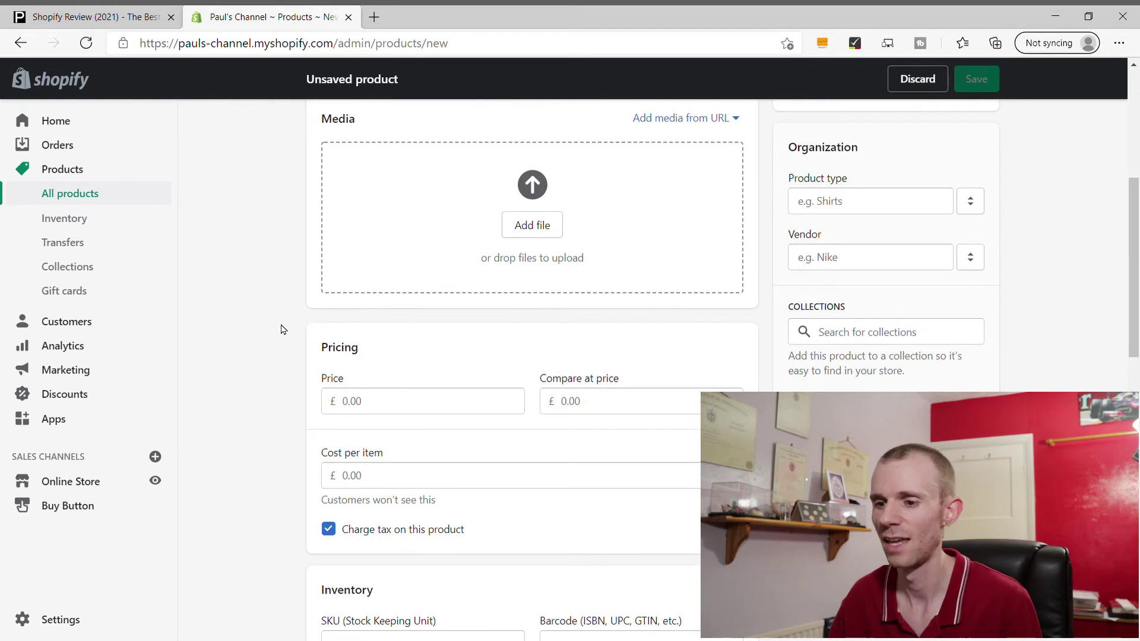
pyautogui.scroll(-3, 283, 348)
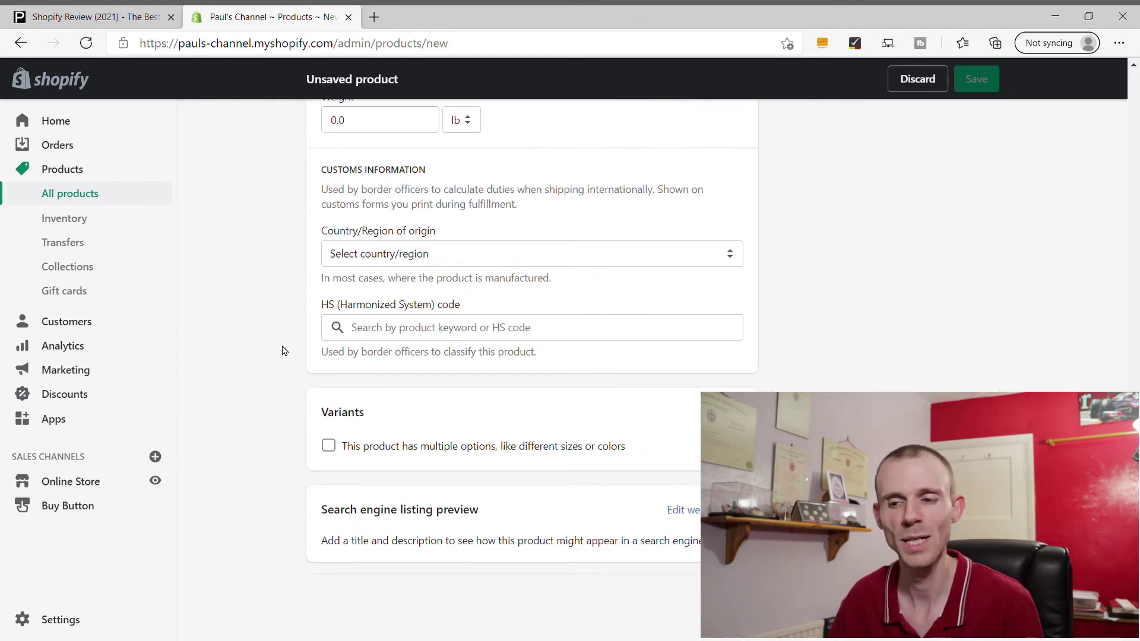
pyautogui.scroll(8, 281, 350)
pyautogui.scroll(10, 281, 352)
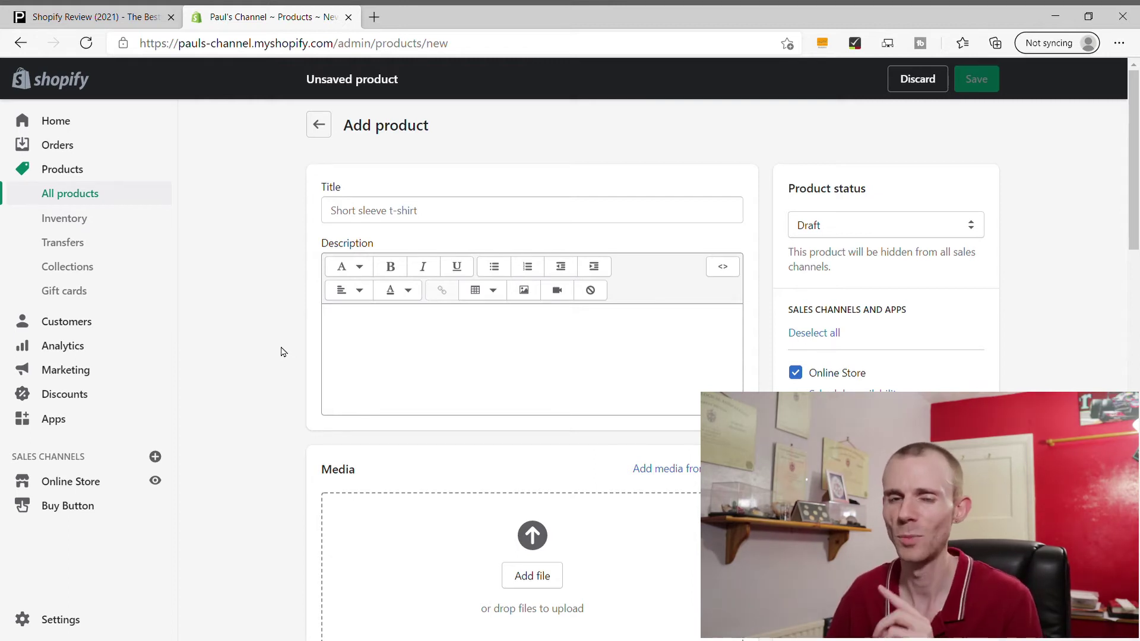
pyautogui.scroll(-2, 290, 352)
pyautogui.scroll(2, 291, 352)
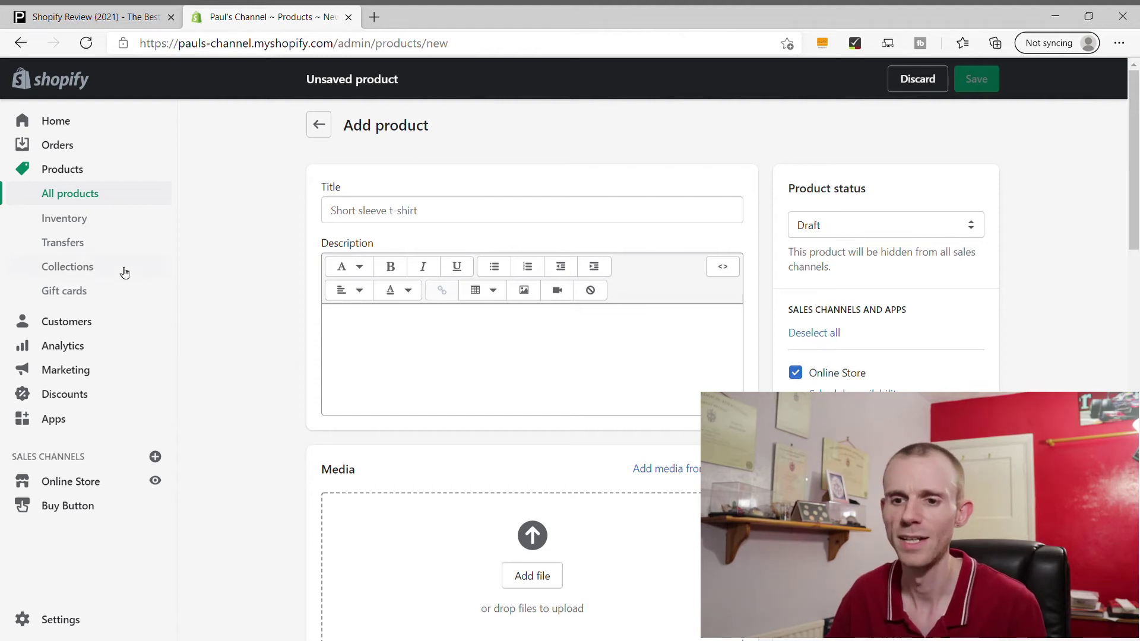
# - Open a blank new collection form from the collections list and set its collection type to Manual
pyautogui.click(66, 266)
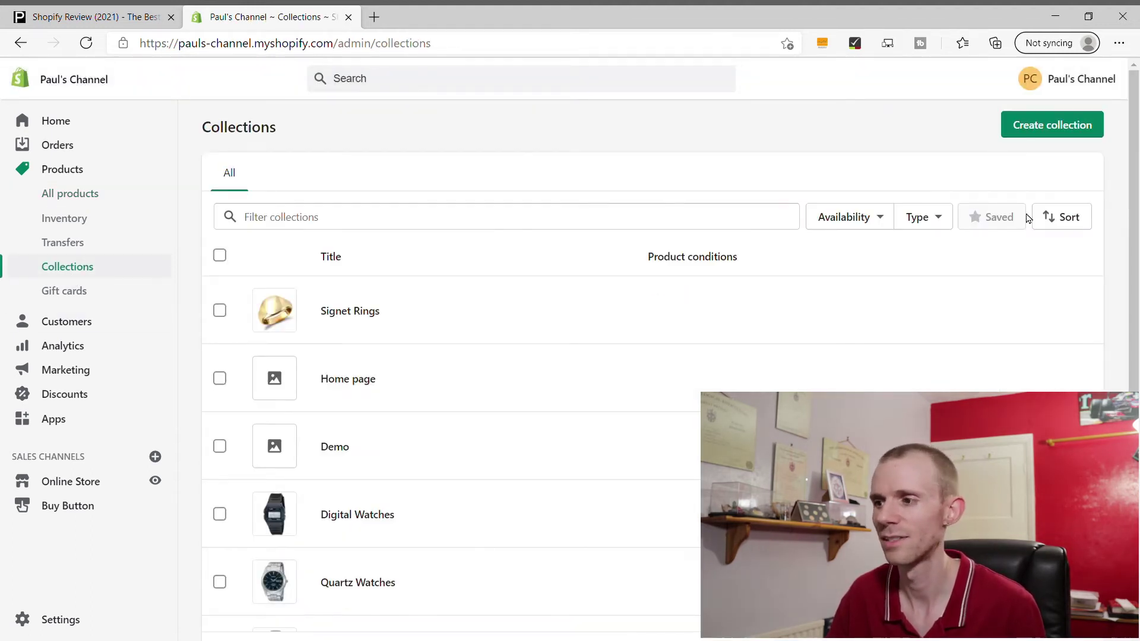
pyautogui.click(1033, 132)
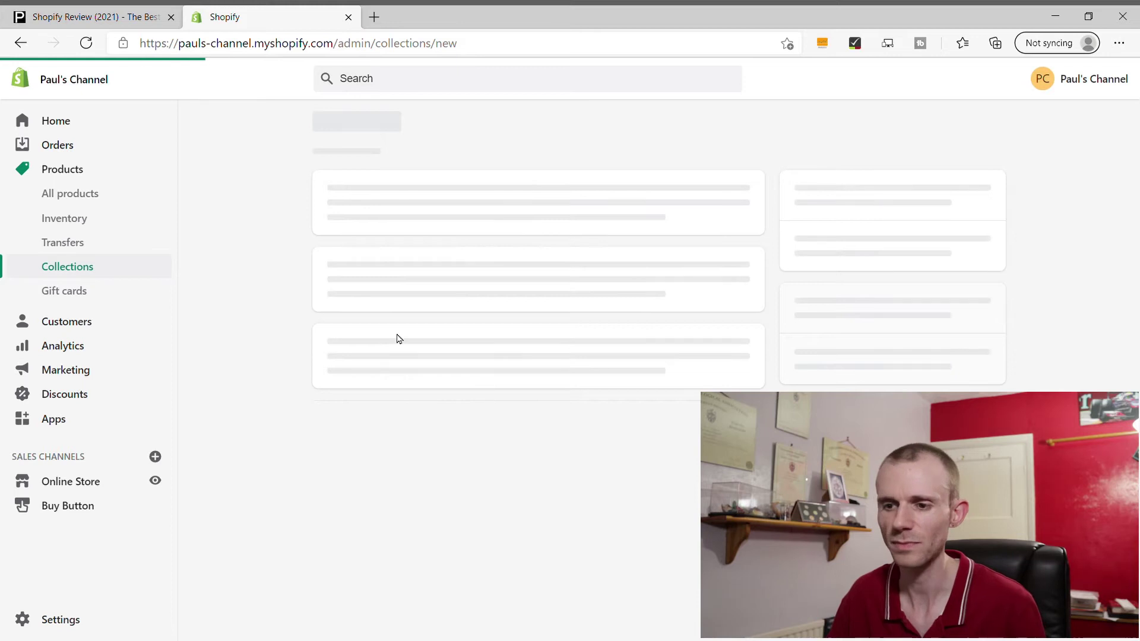
pyautogui.scroll(-2, 285, 356)
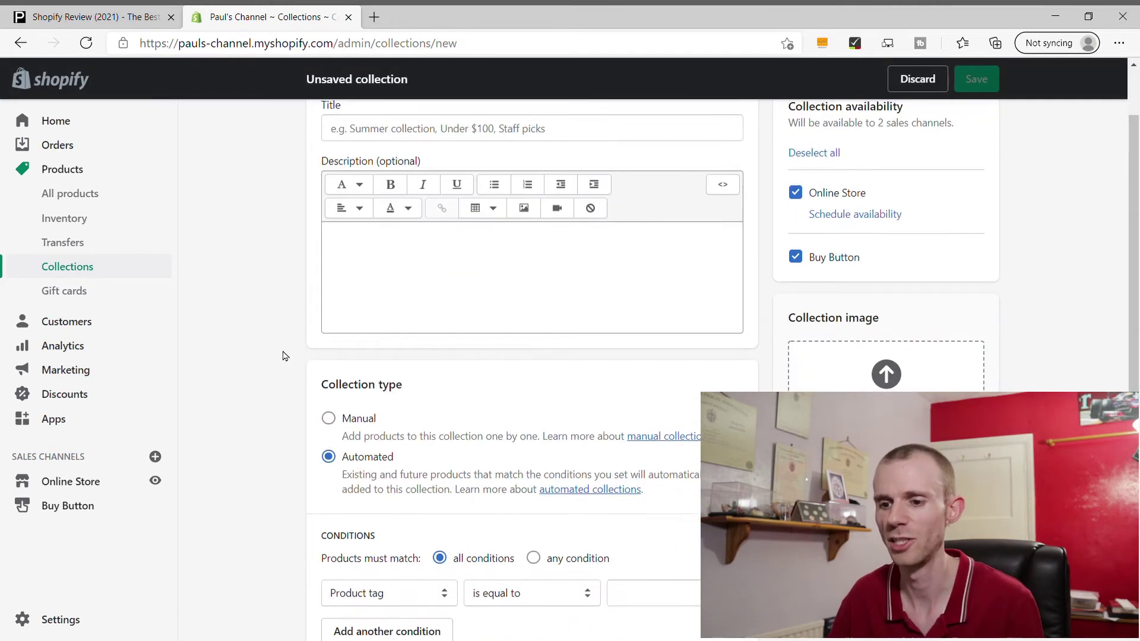
pyautogui.click(329, 401)
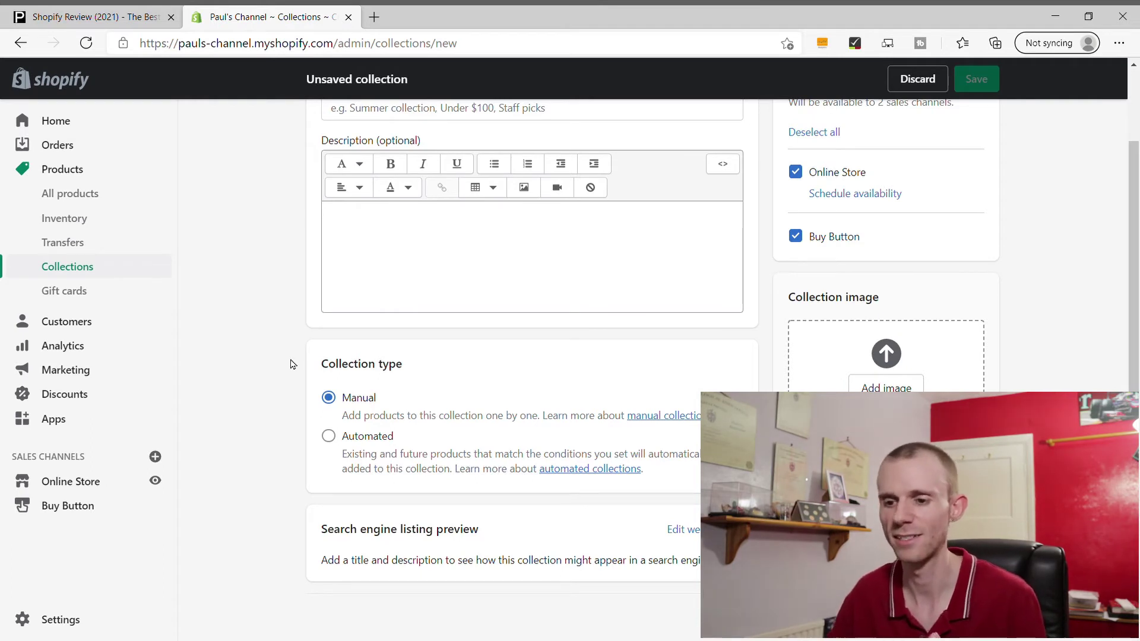
pyautogui.scroll(-1, 289, 360)
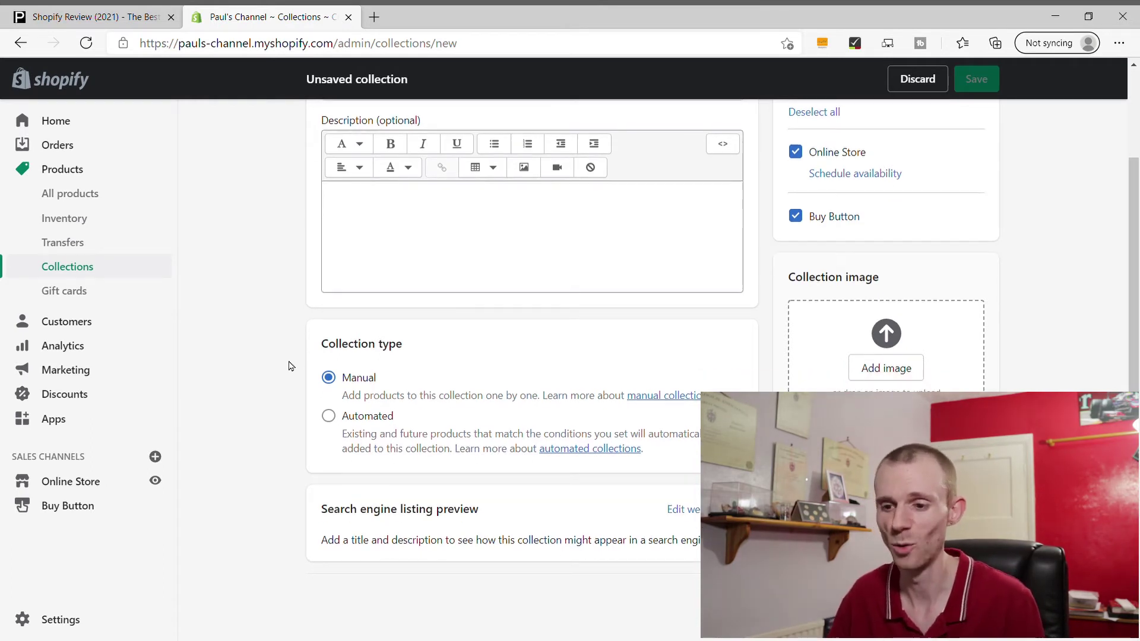
# - Switch the collection type to Automated, examine its product conditions and search listing section, and leave the form unsaved
pyautogui.click(329, 417)
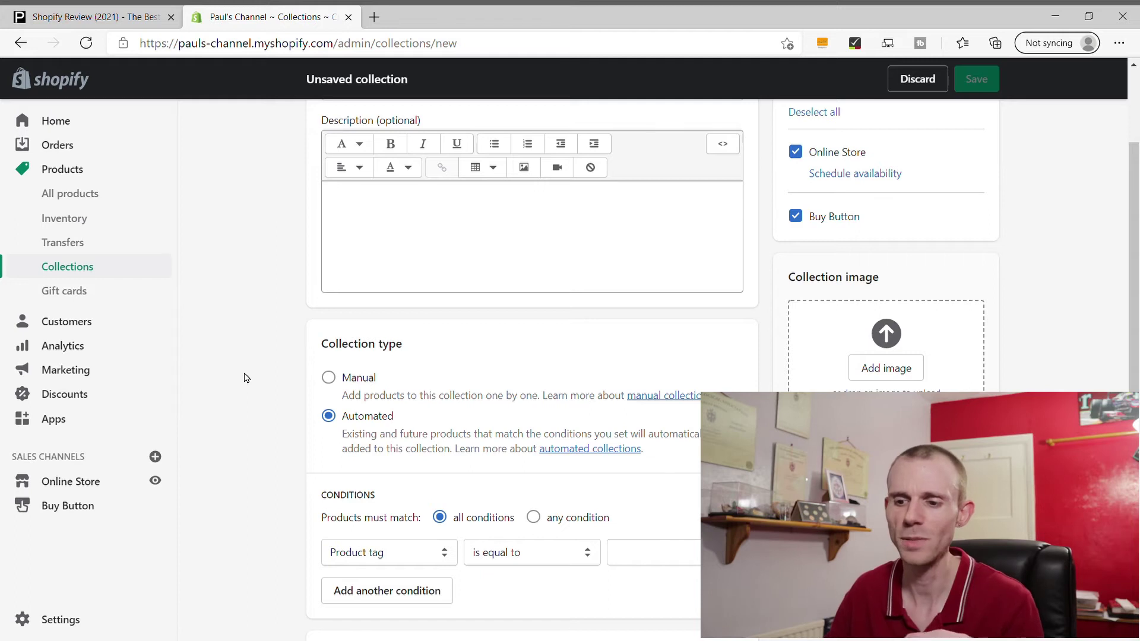
pyautogui.scroll(-2, 246, 378)
pyautogui.scroll(-1, 246, 378)
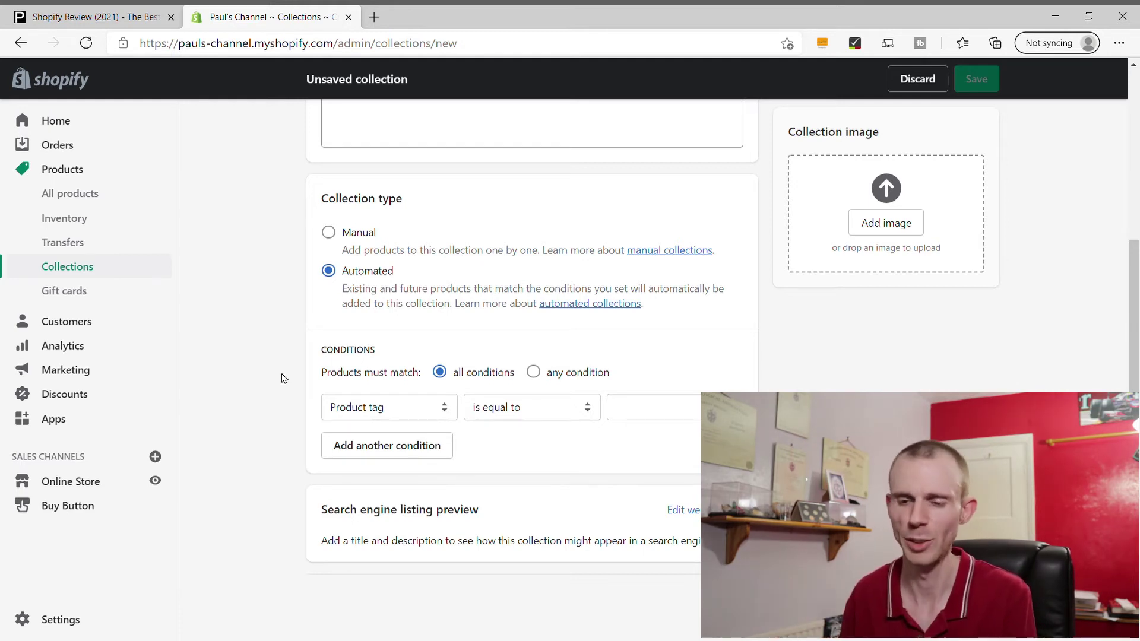
pyautogui.hotkey('alt', 'Left')
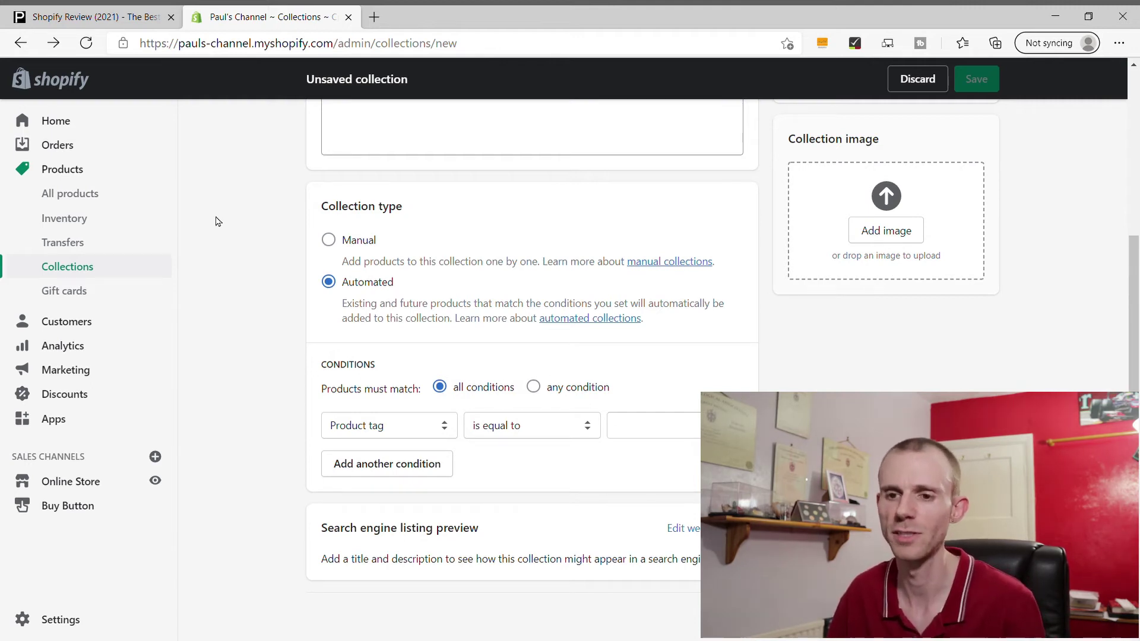
# - Examine the product inventory list with its sold-out behaviour, incoming stock and available quantities, and leave it unchanged
pyautogui.click(87, 227)
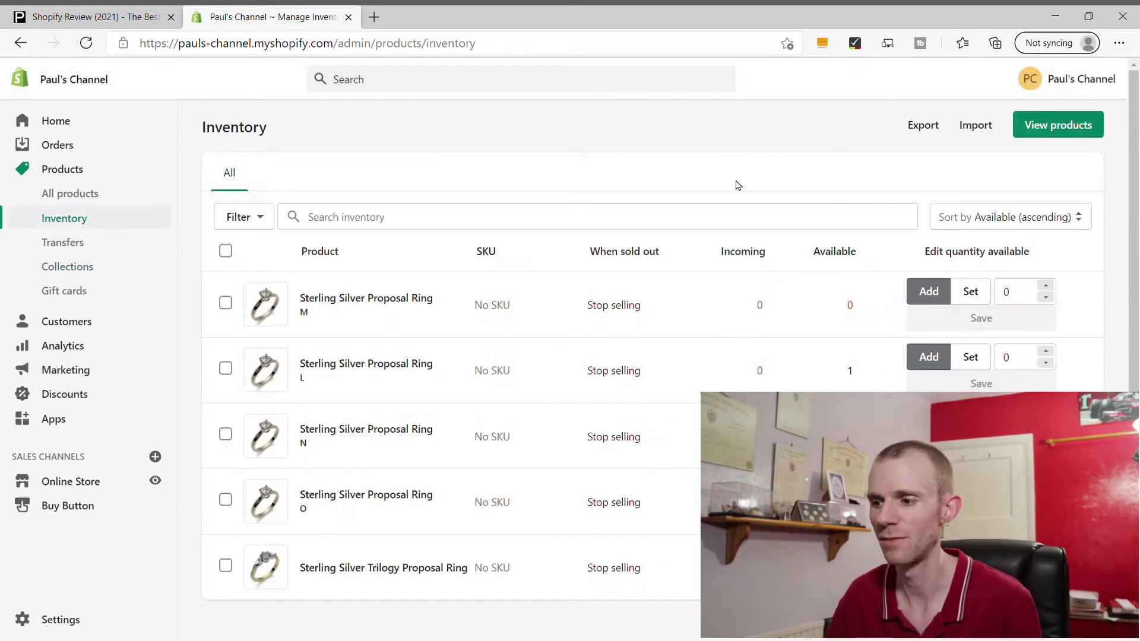
pyautogui.scroll(-1, 657, 364)
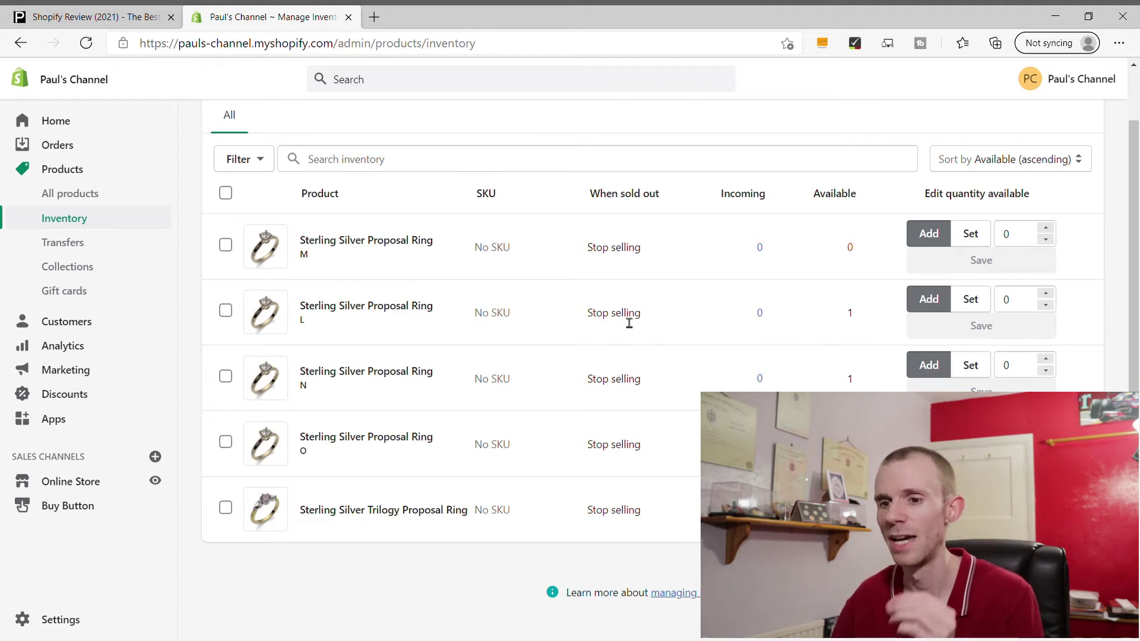
pyautogui.hotkey('alt', 'Left')
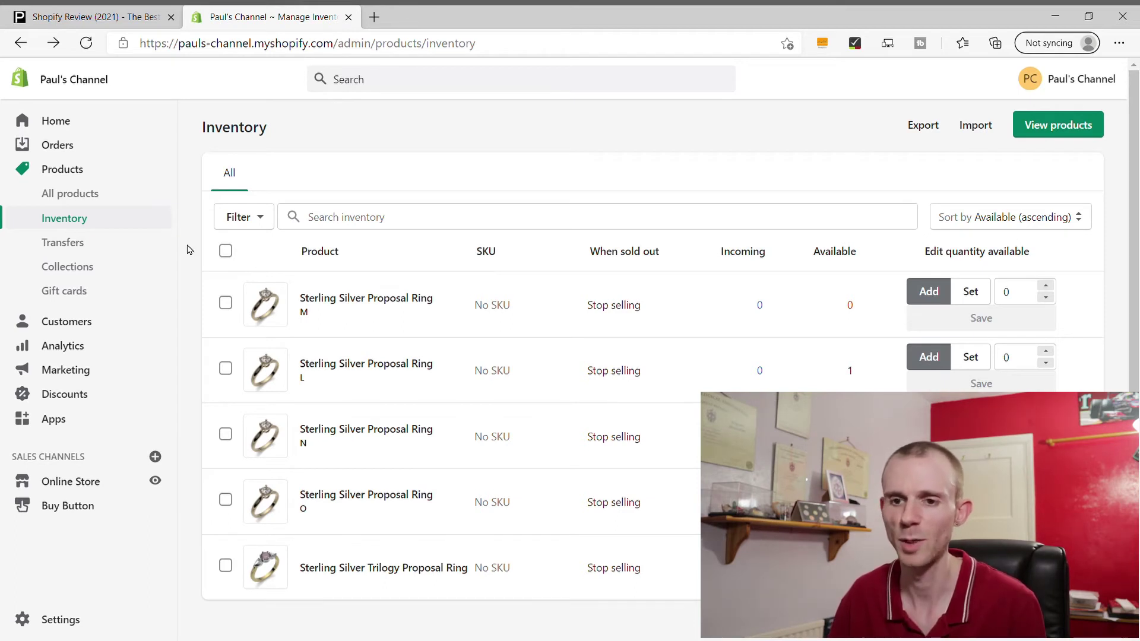
# - Open the Men's 9ct Gold Personalised 14x10mm Oval Signet Ring and the Sterling Silver Proposal Ring together in the bulk editor
pyautogui.click(94, 195)
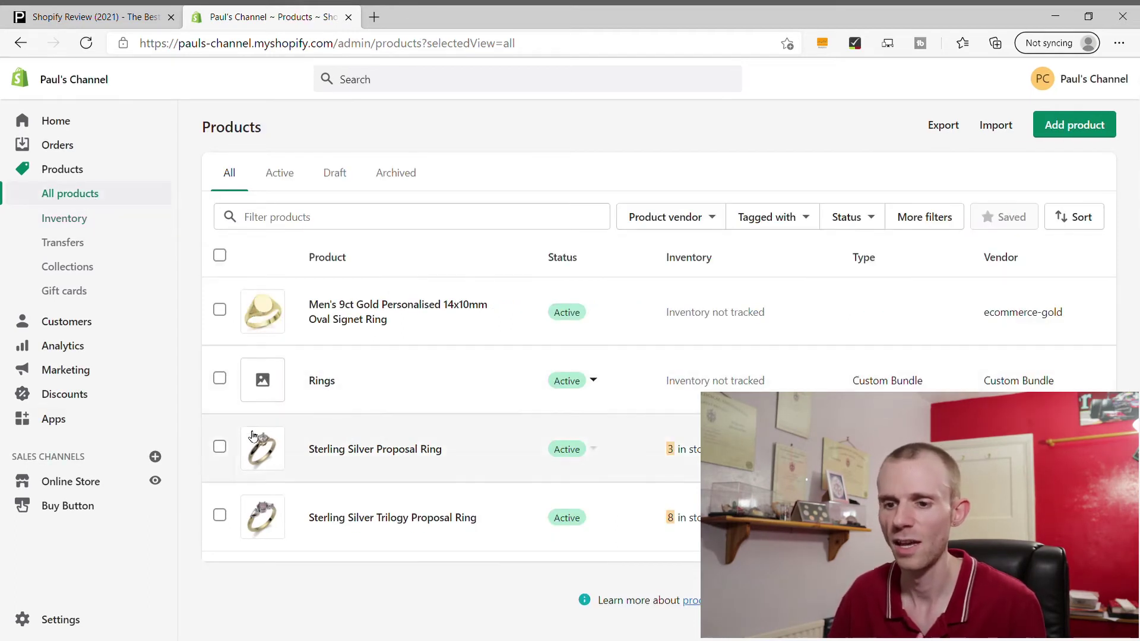
pyautogui.click(220, 309)
pyautogui.click(220, 446)
pyautogui.click(349, 257)
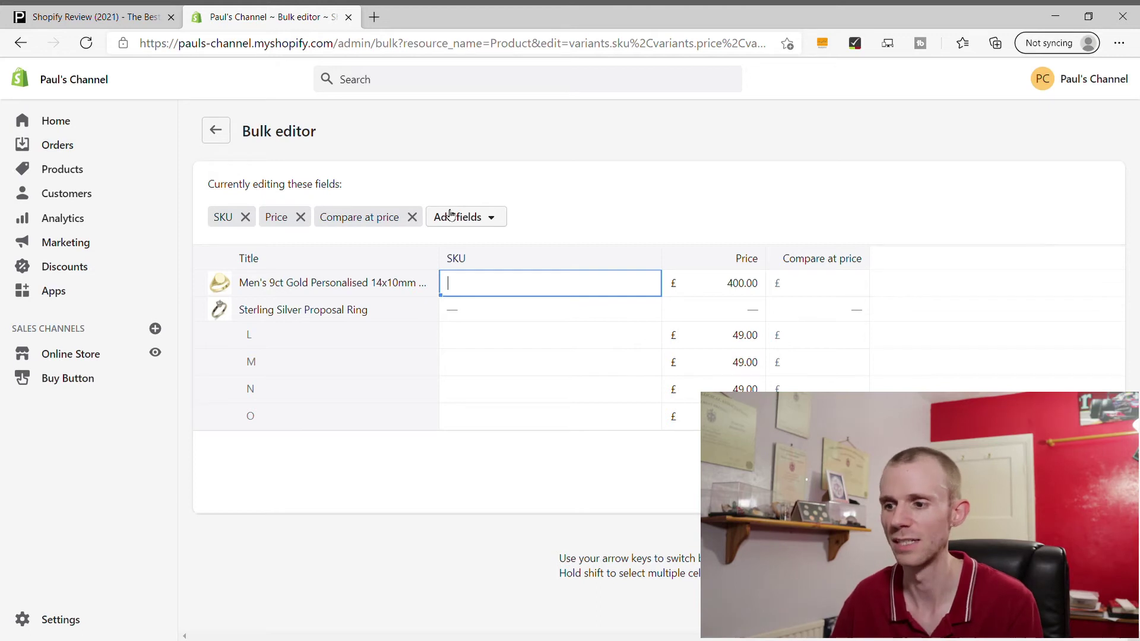
# - Review the fields that can be added to the bulk editor, from General to Seo, without adding any
pyautogui.click(491, 216)
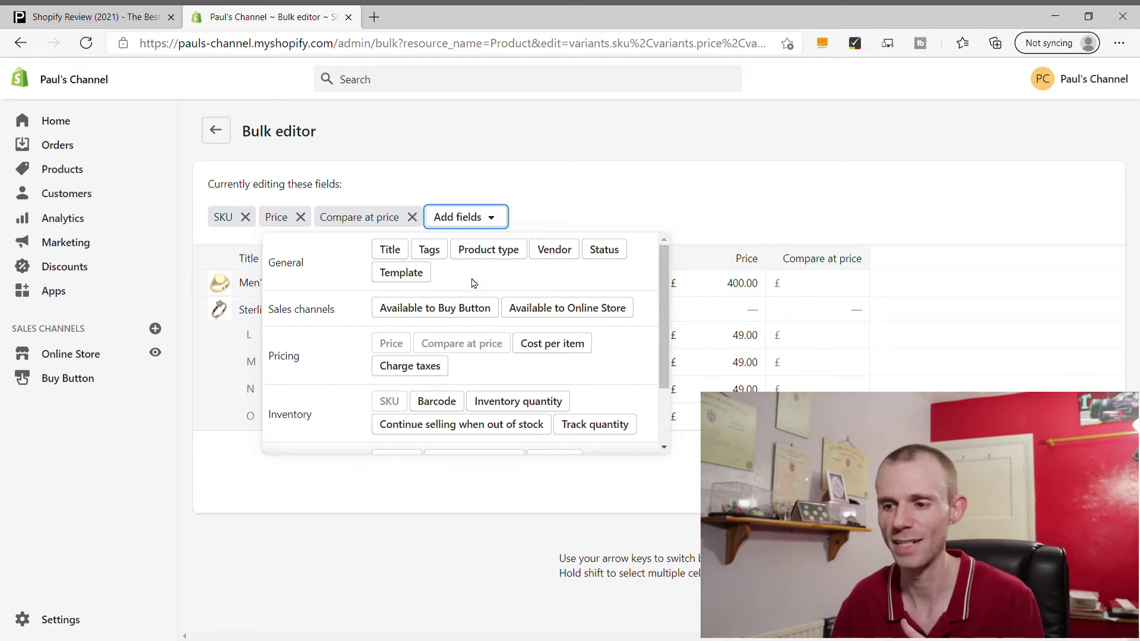
pyautogui.scroll(-3, 475, 284)
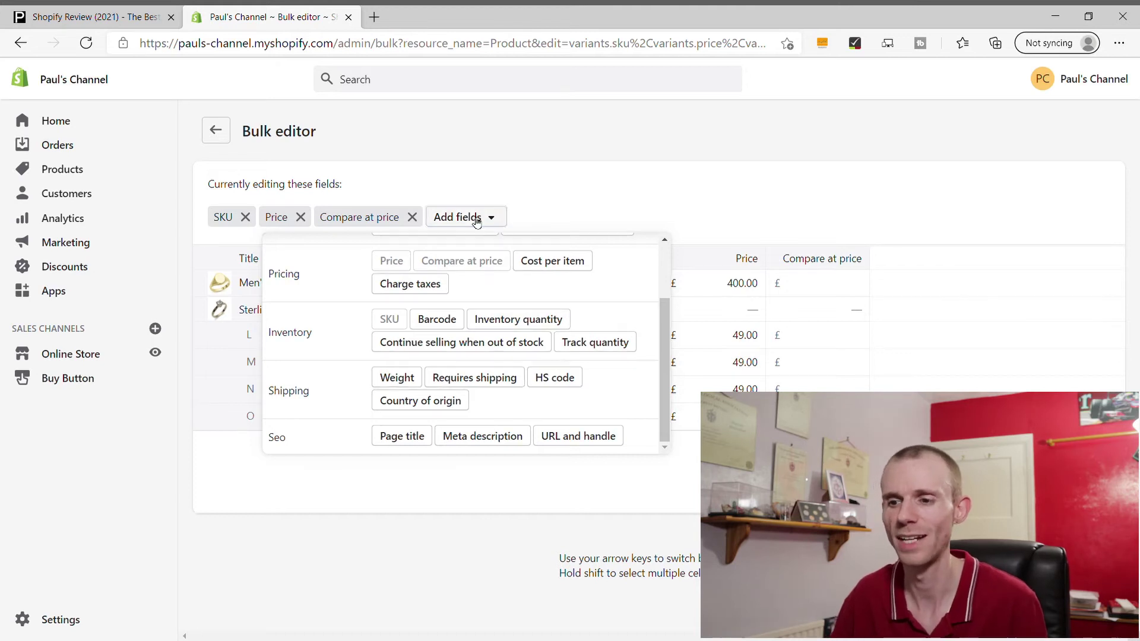
pyautogui.click(498, 216)
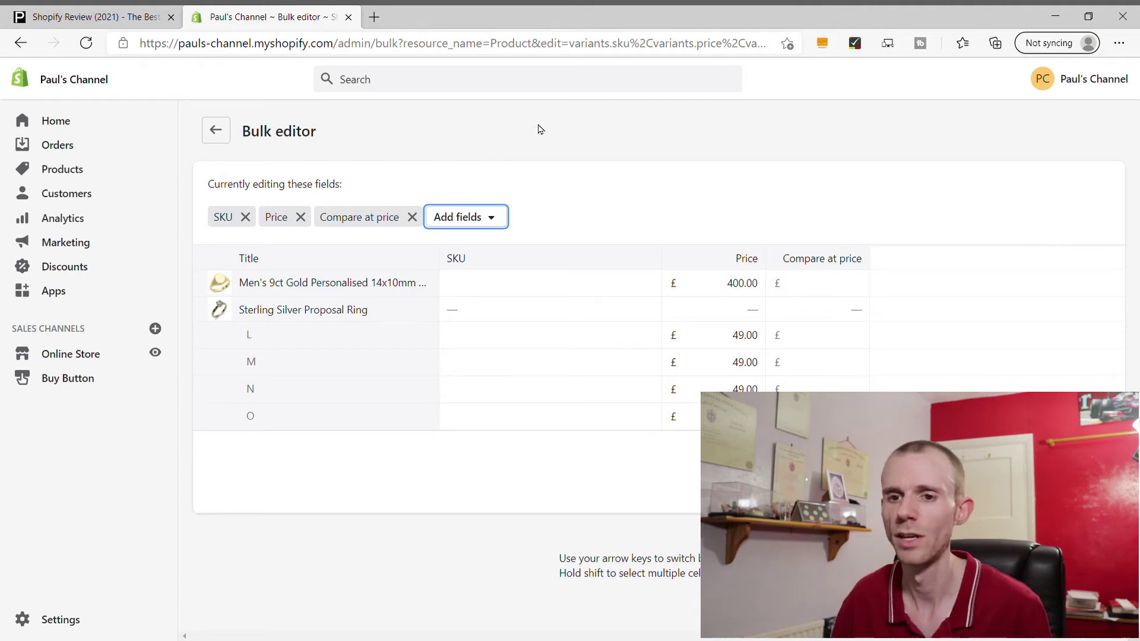
# - Select all orders in the orders list and review the additional bulk actions offered for them
pyautogui.click(64, 147)
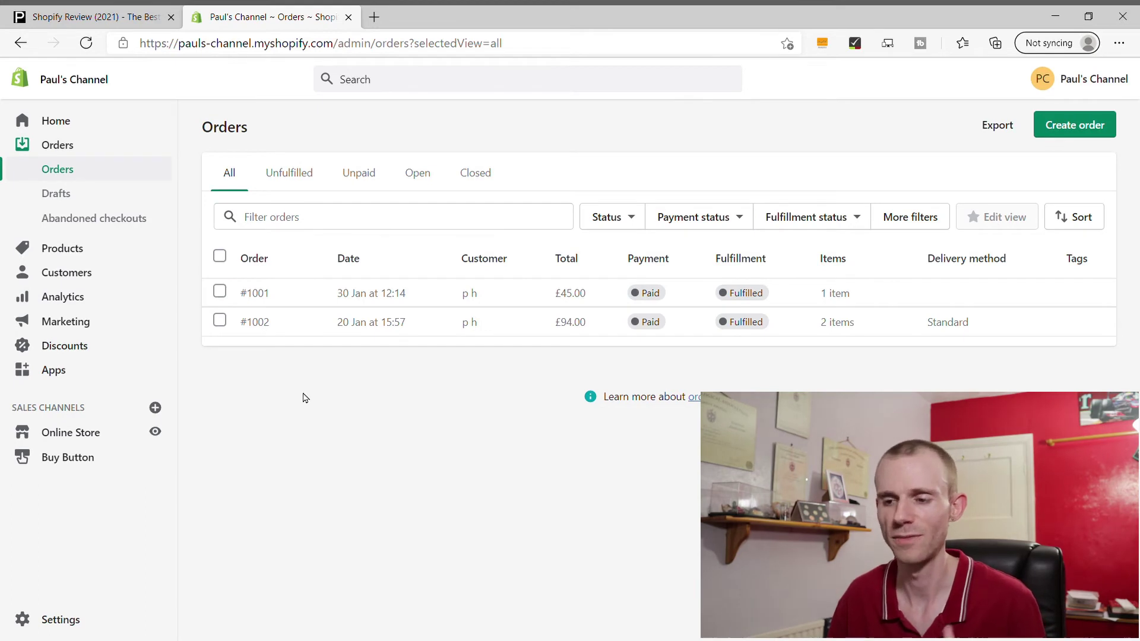
pyautogui.click(224, 262)
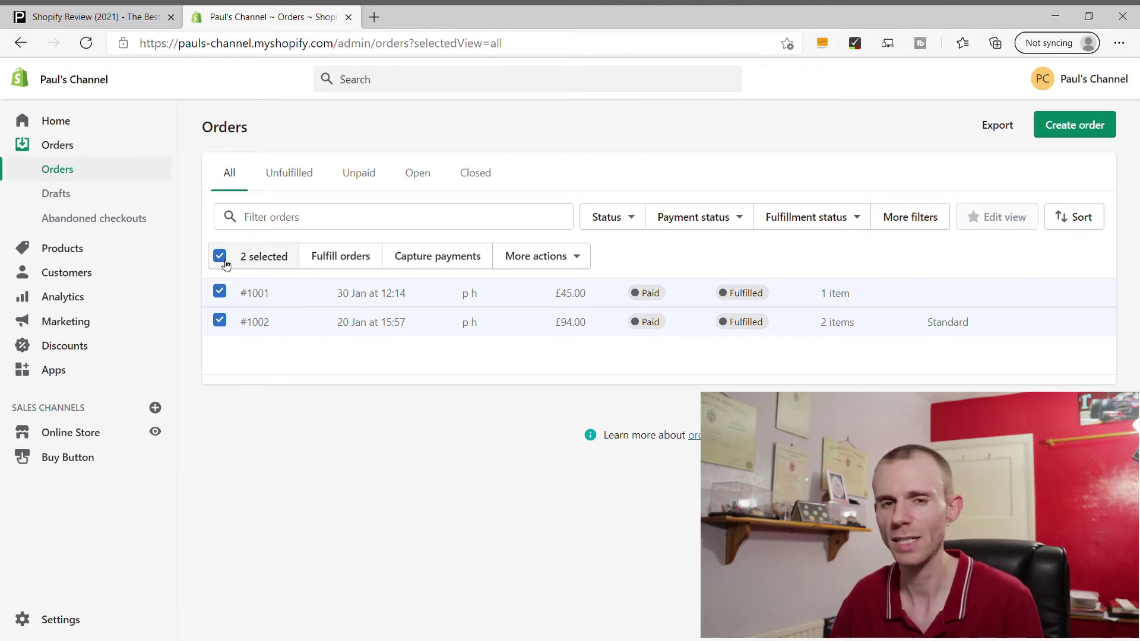
pyautogui.click(522, 258)
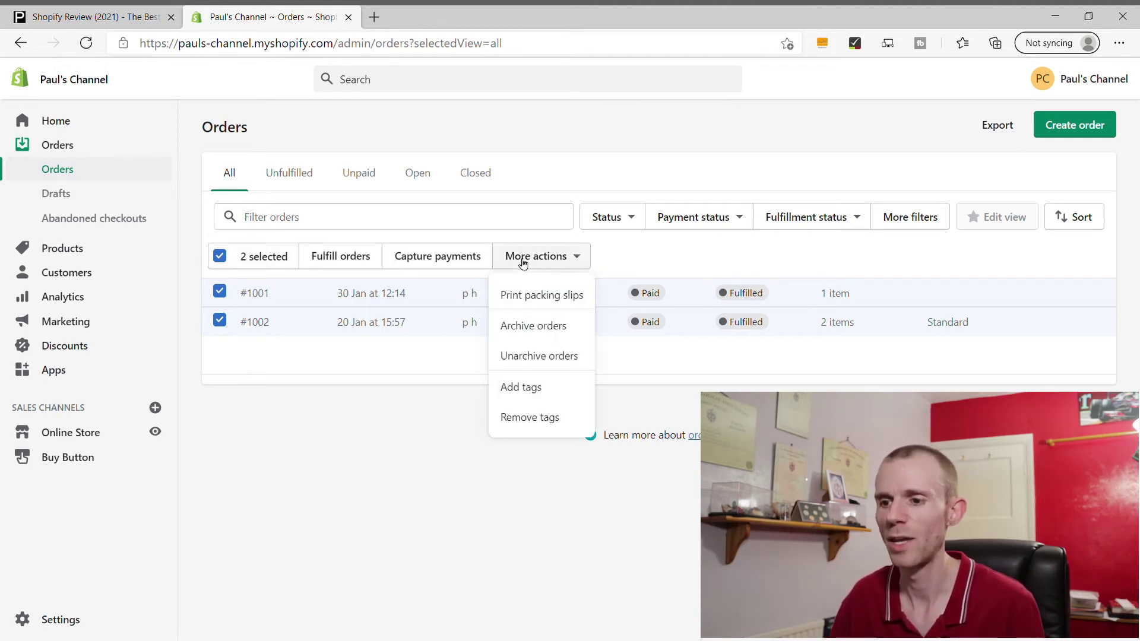